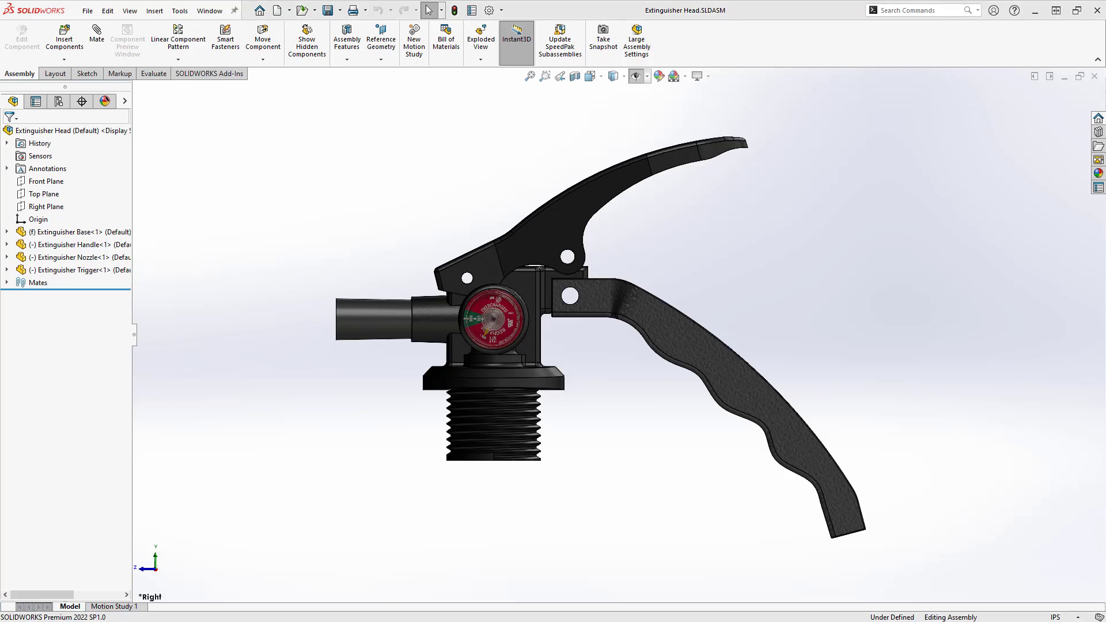
Step: Open the Extinguisher Nozzle part from the assembly and show it in the front view
right_click(372, 305)
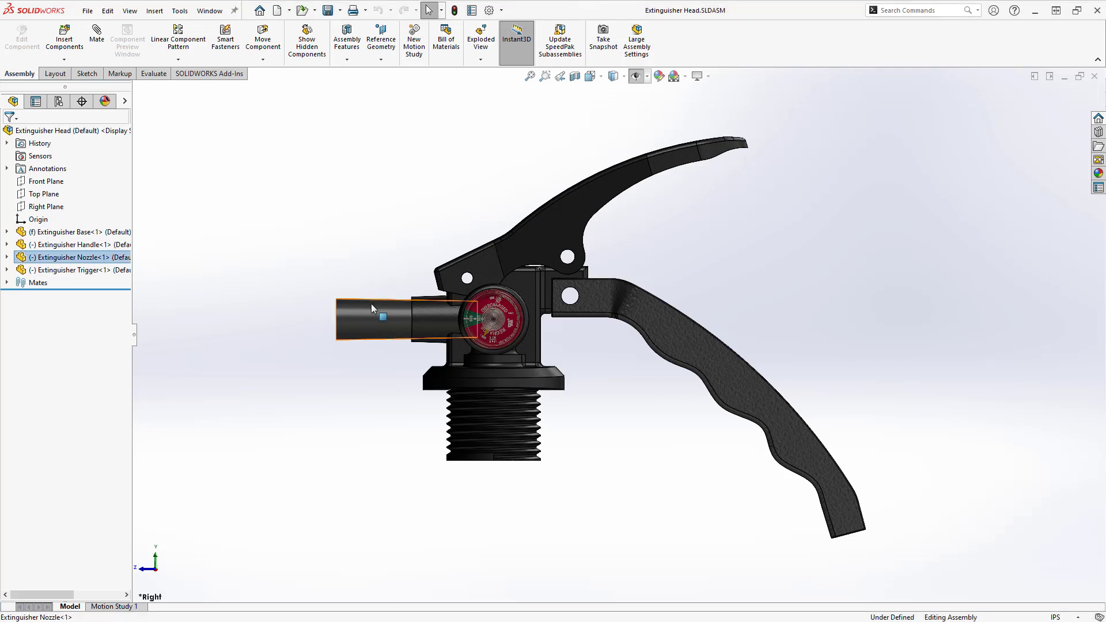
click(400, 202)
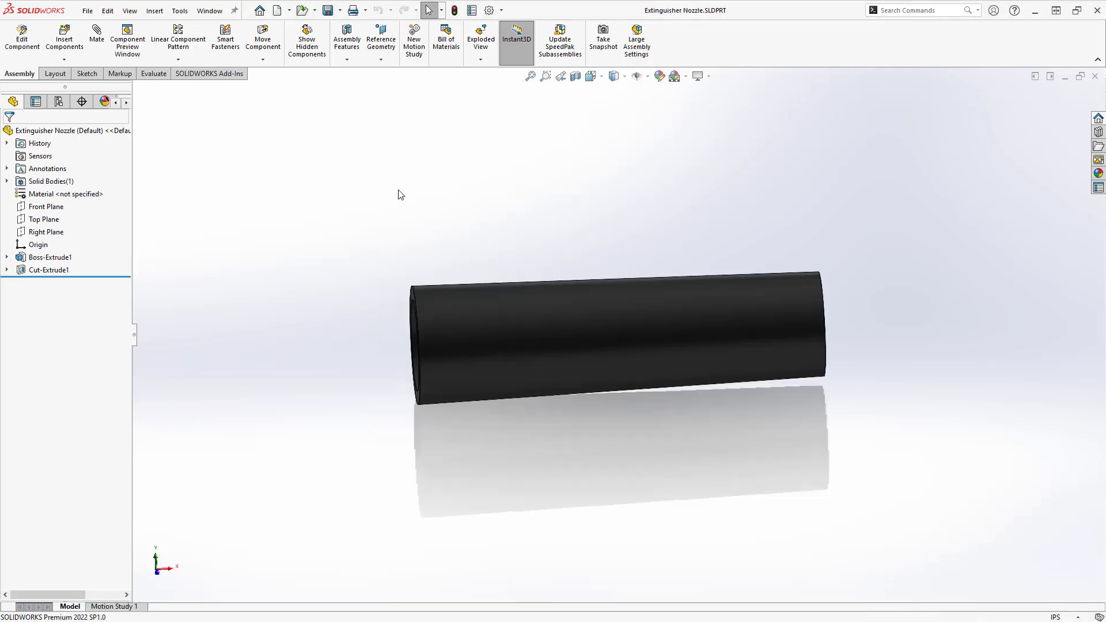
middle_drag(288, 222, 321, 365)
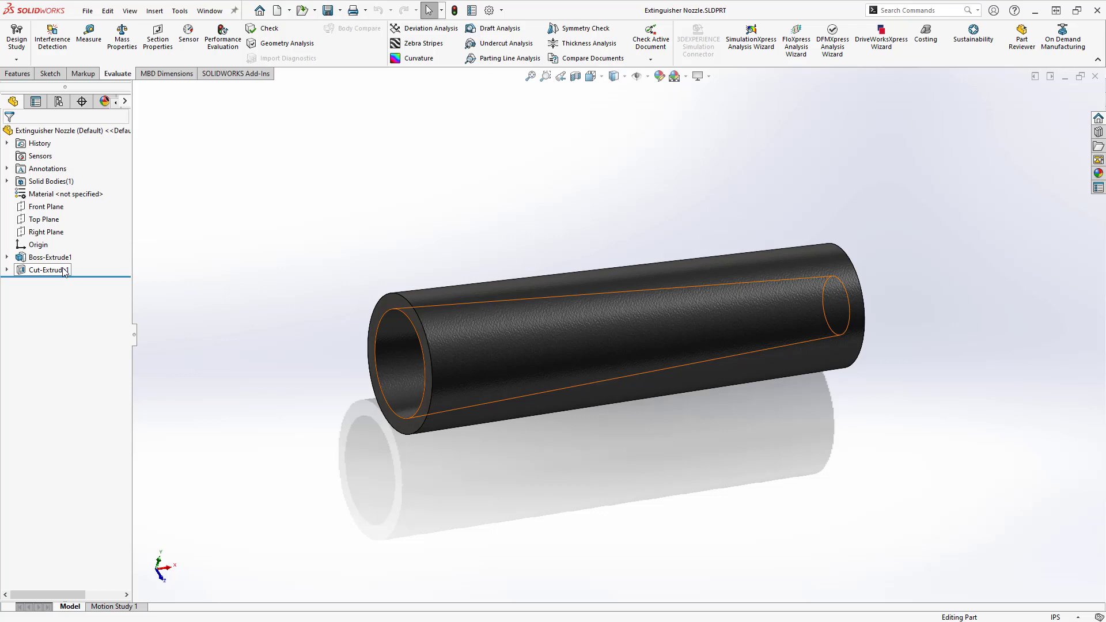
key(space)
click(485, 450)
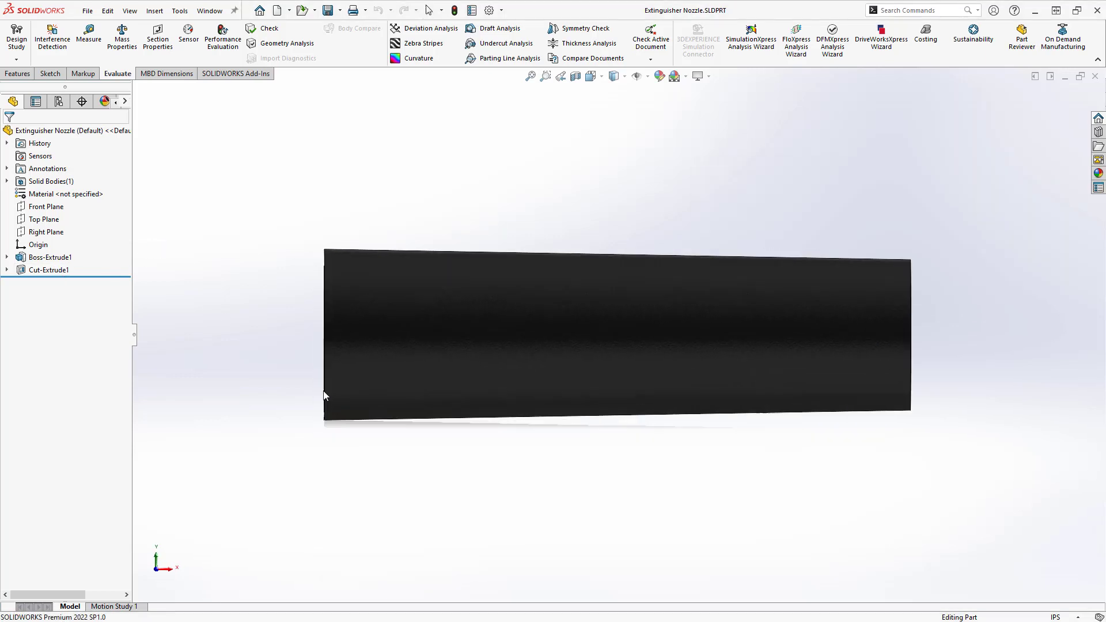
Step: Edit the nozzle's Boss-Extrude1 and preview it with a 3° draft, with no draft, and with a 1° draft
right_click(64, 257)
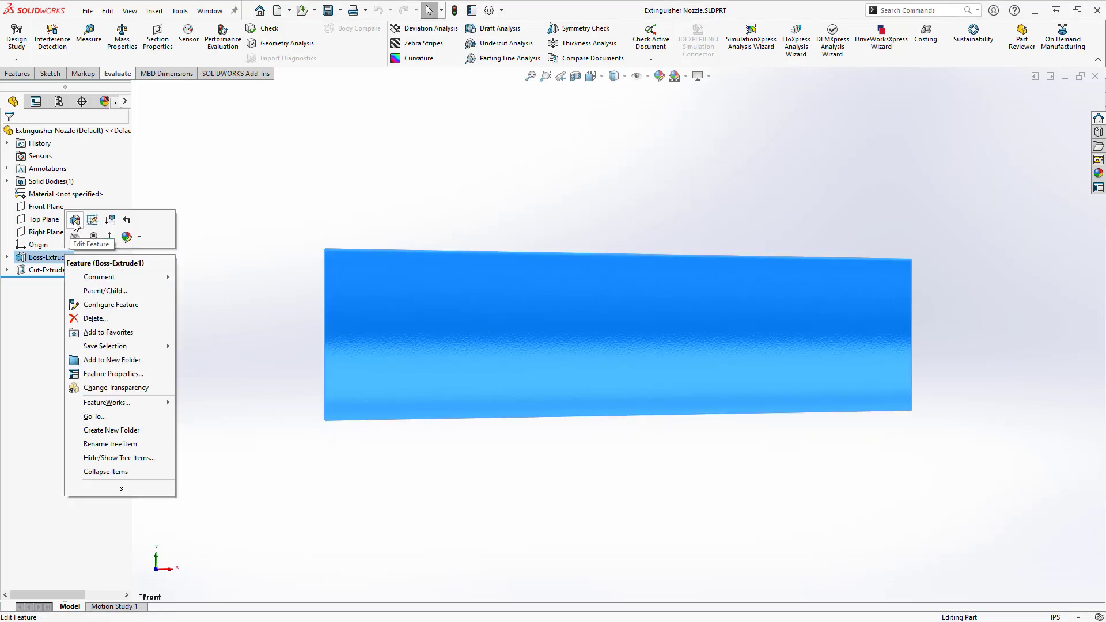
click(75, 222)
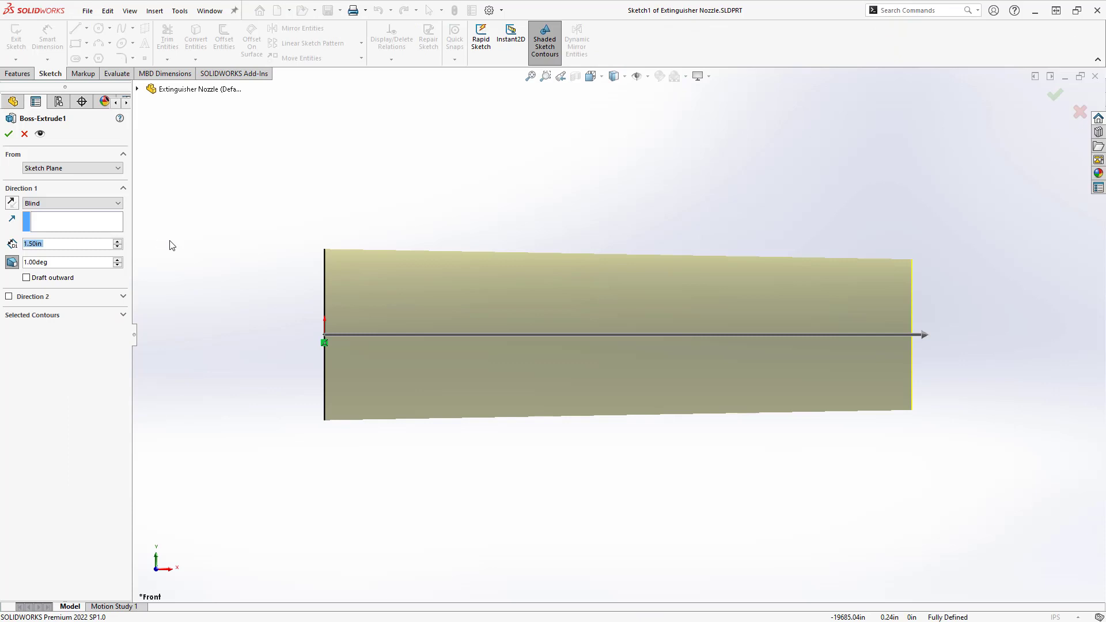
click(12, 263)
click(13, 263)
click(13, 262)
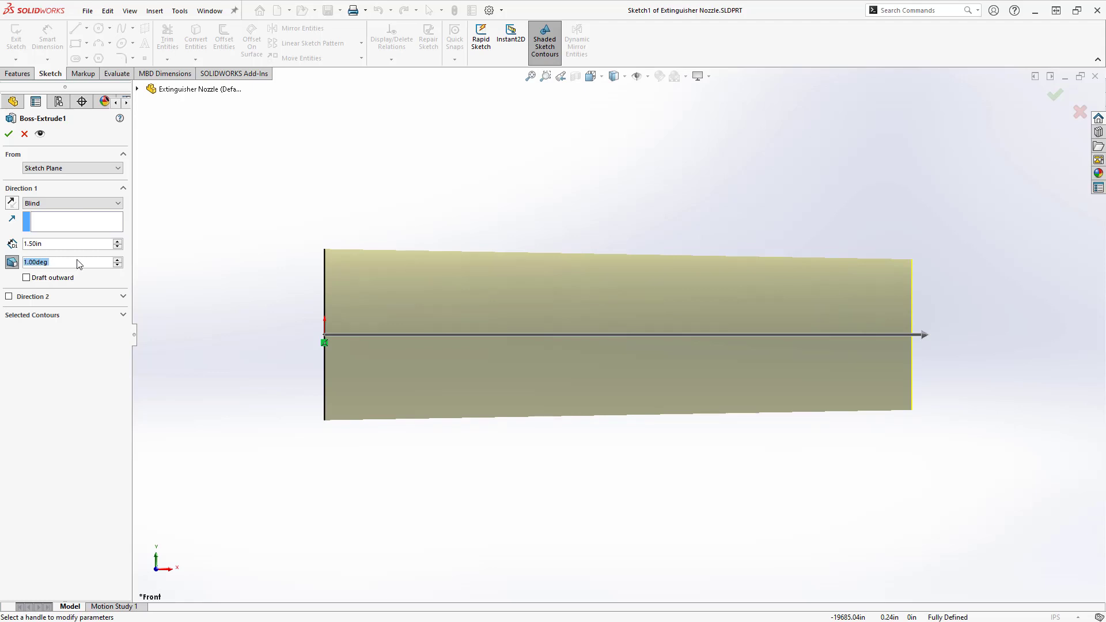
click(117, 260)
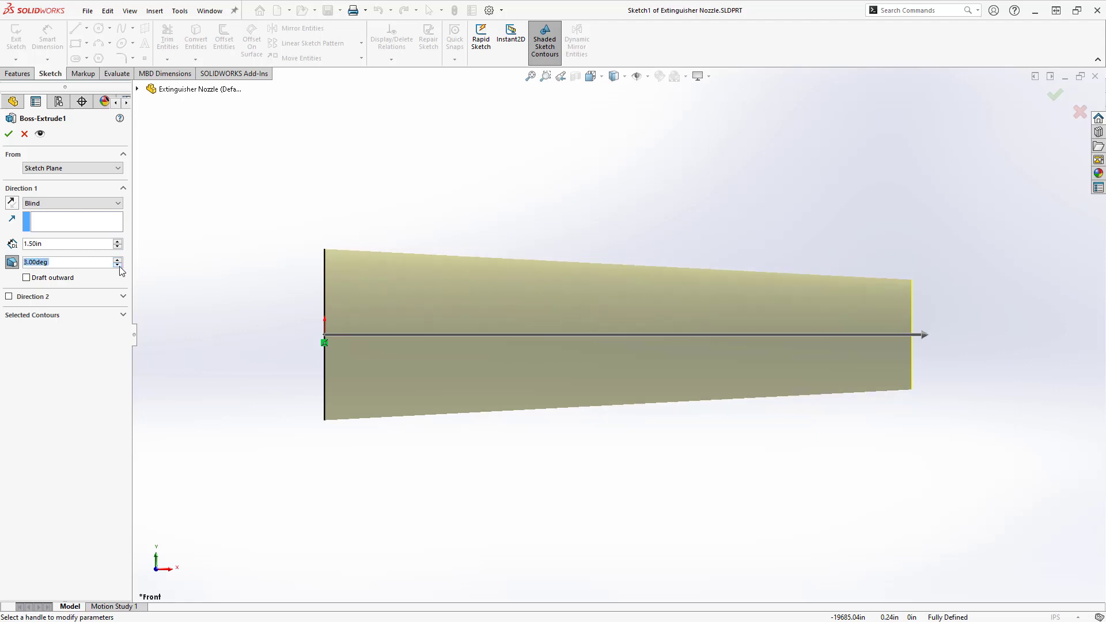
click(118, 265)
click(11, 263)
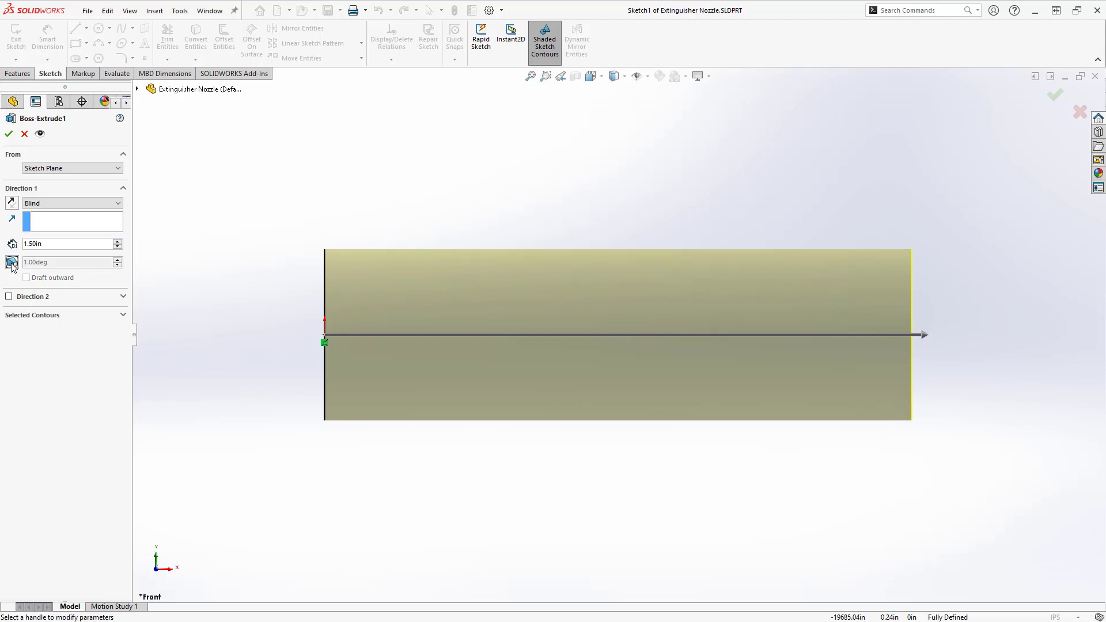
click(11, 263)
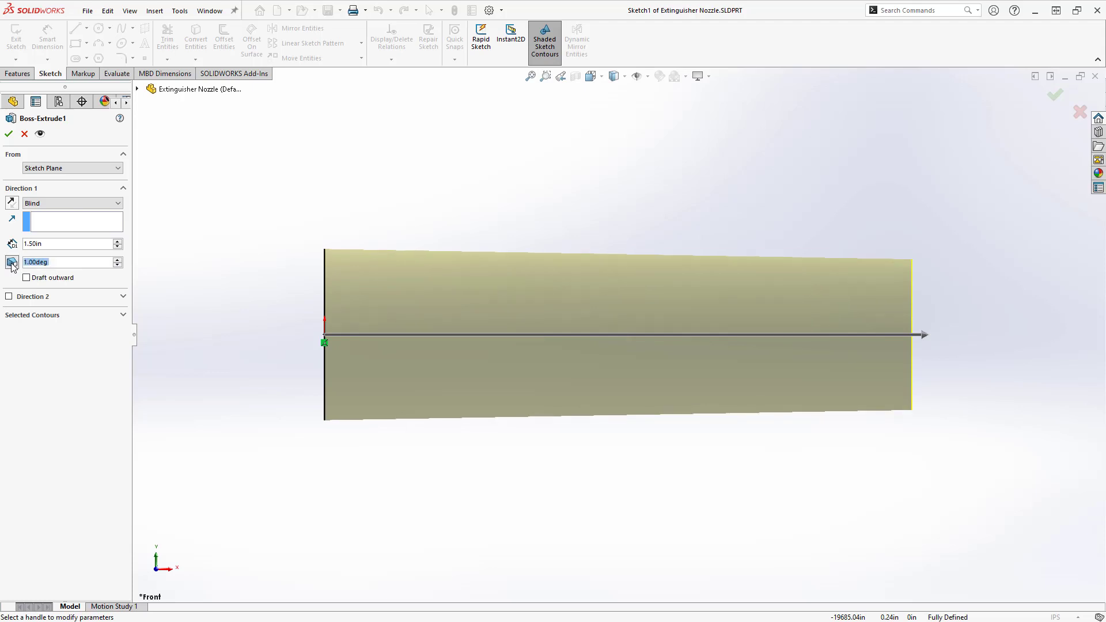
Step: Preview outward draft and a second extrusion direction with 1° draft on Boss-Extrude1, discarding the edit
click(27, 278)
click(27, 277)
click(9, 297)
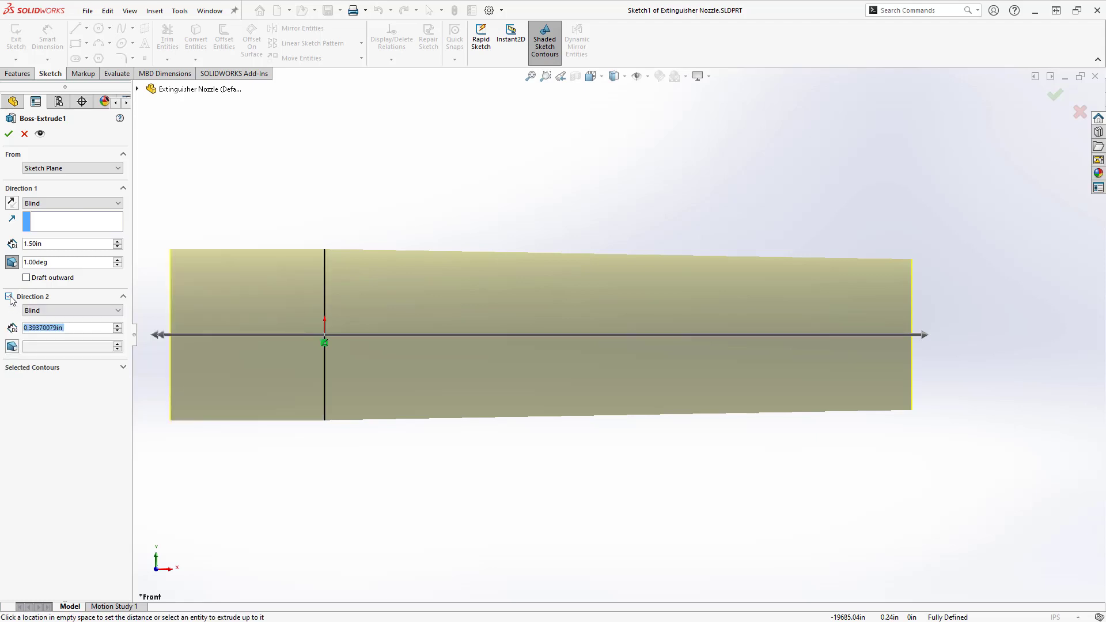
click(12, 346)
click(118, 344)
click(118, 349)
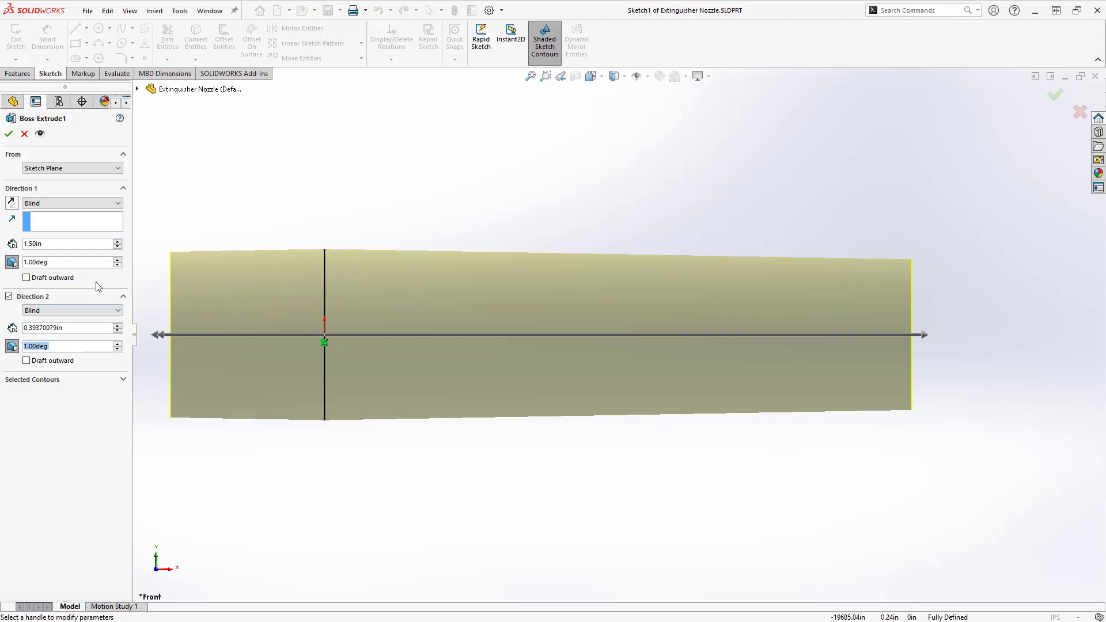
click(25, 135)
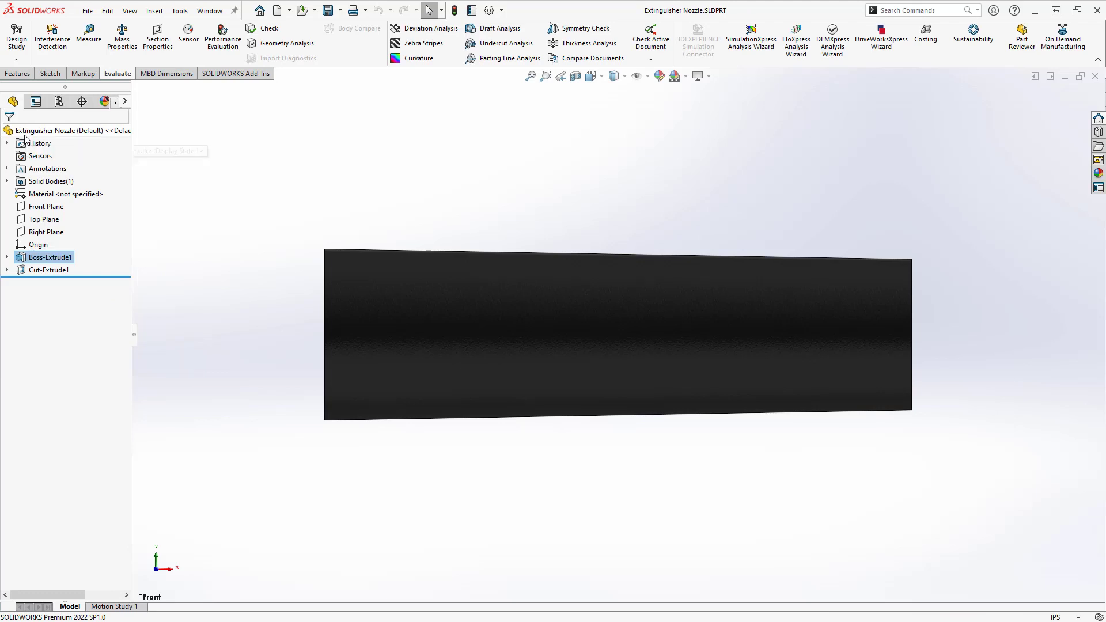
key(ctrl+7)
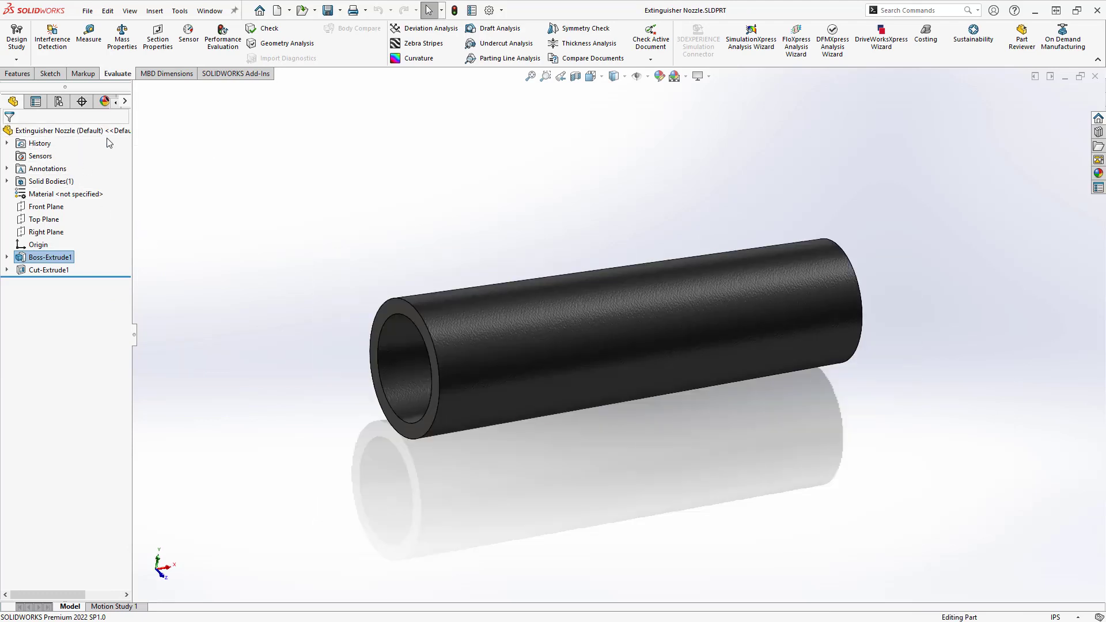
Step: Open the part file Extinguisher Nozzle - Single Feature.SLDPRT from the Draft folder
click(304, 10)
click(461, 268)
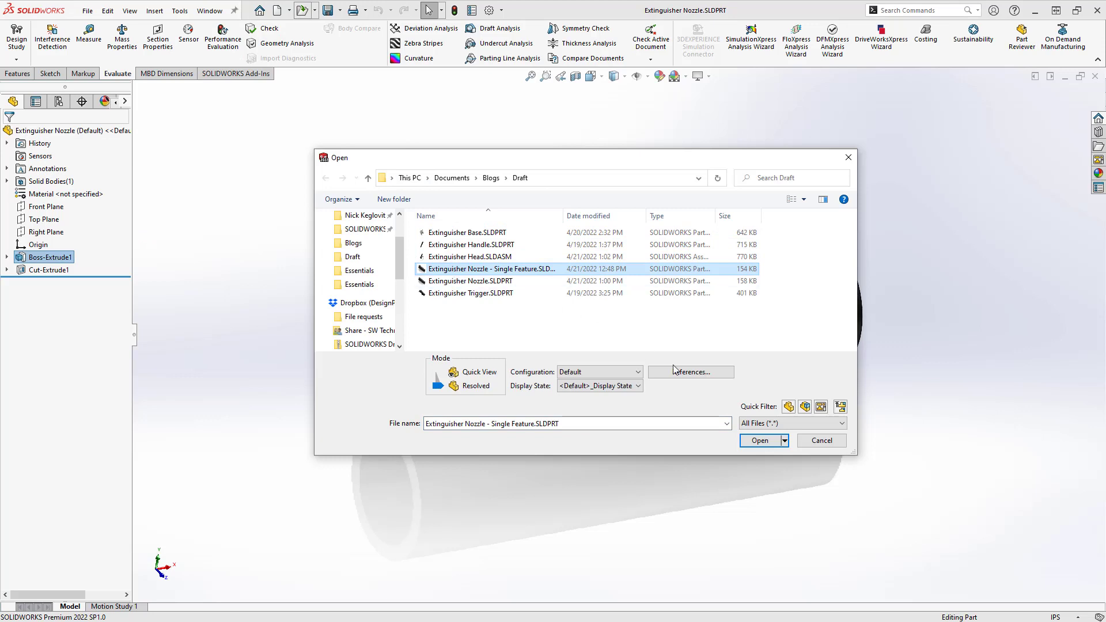
click(767, 443)
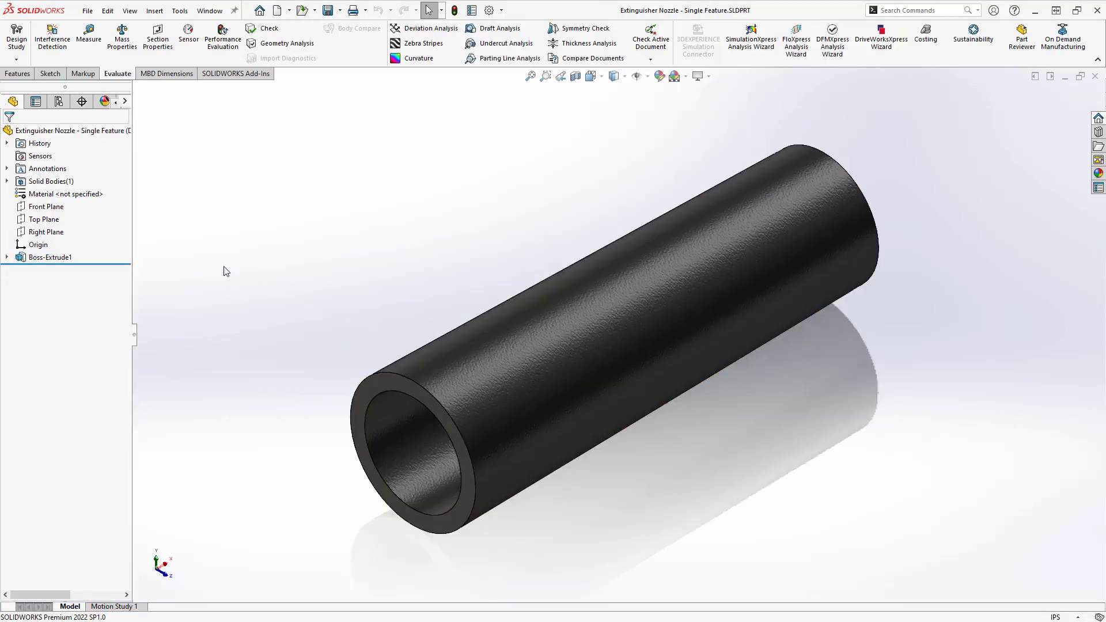
Step: Preview outward draft on the single-feature nozzle's Boss-Extrude1 from the front, and close the part without keeping the edit
right_click(69, 260)
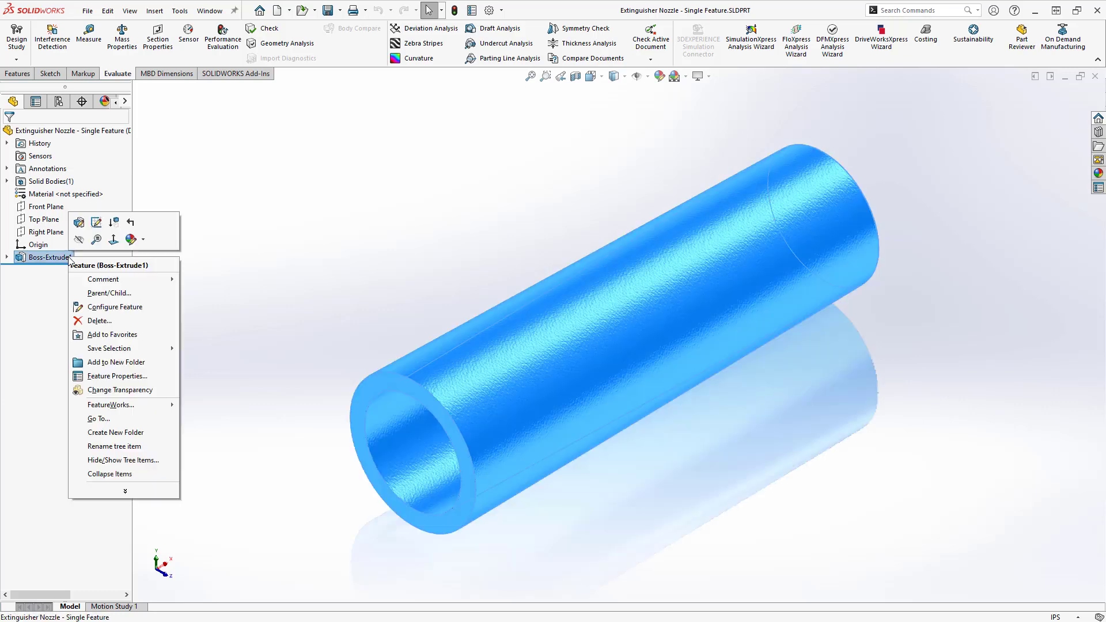
click(79, 223)
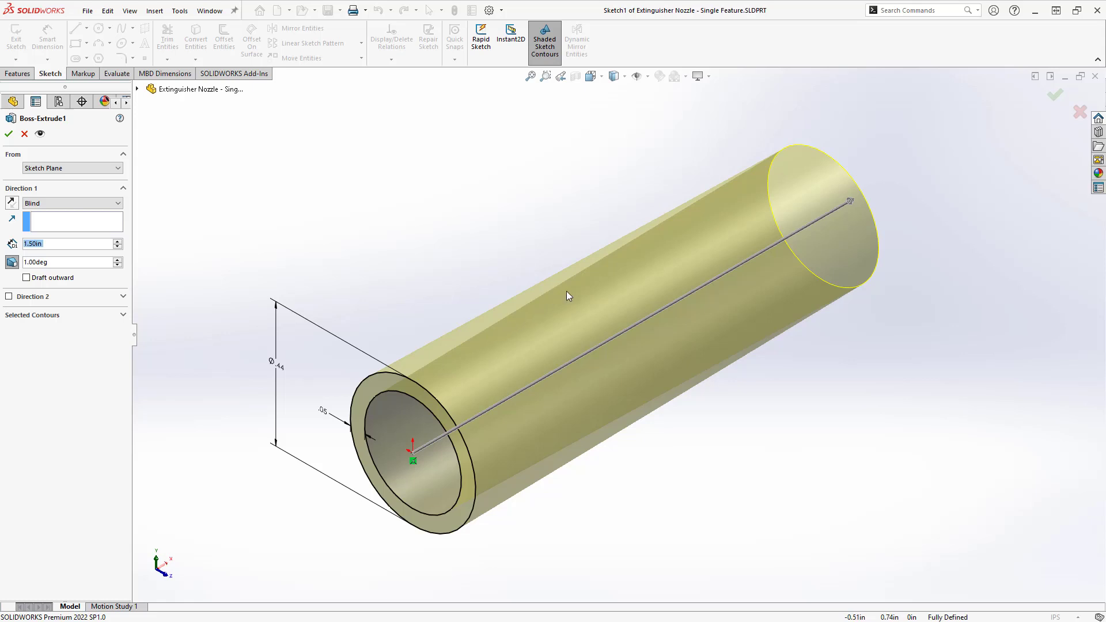
middle_drag(723, 192, 741, 237)
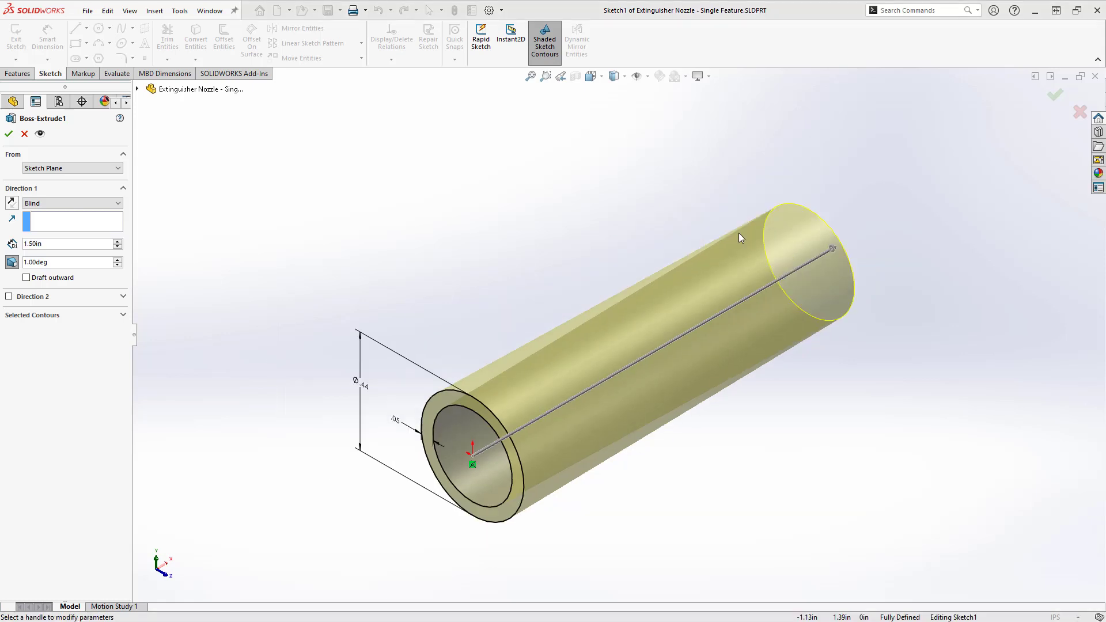
key(space)
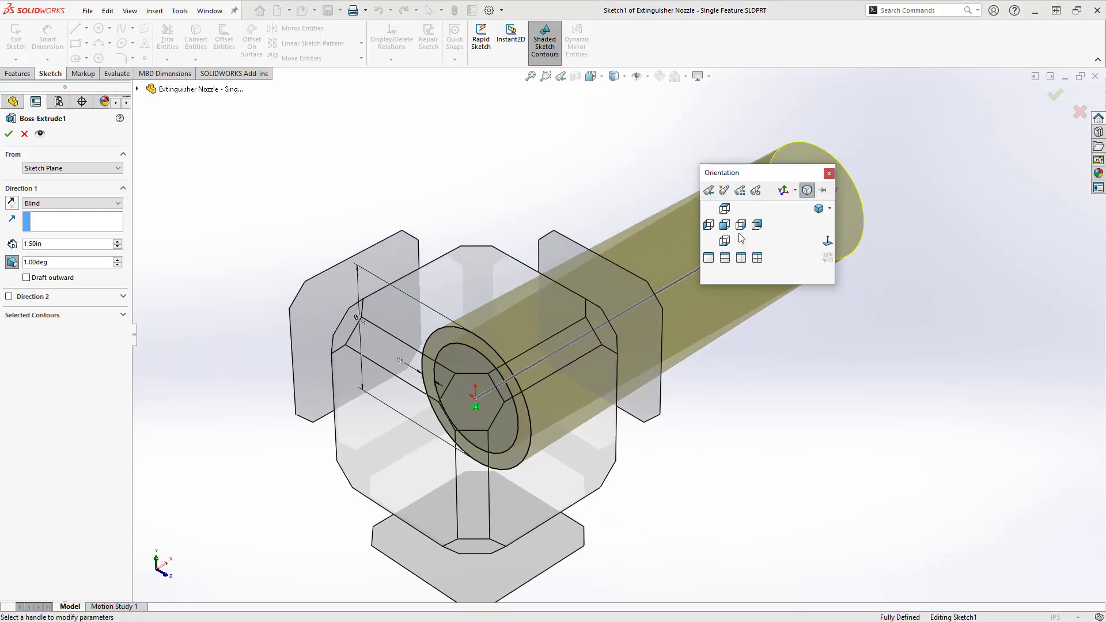
click(597, 425)
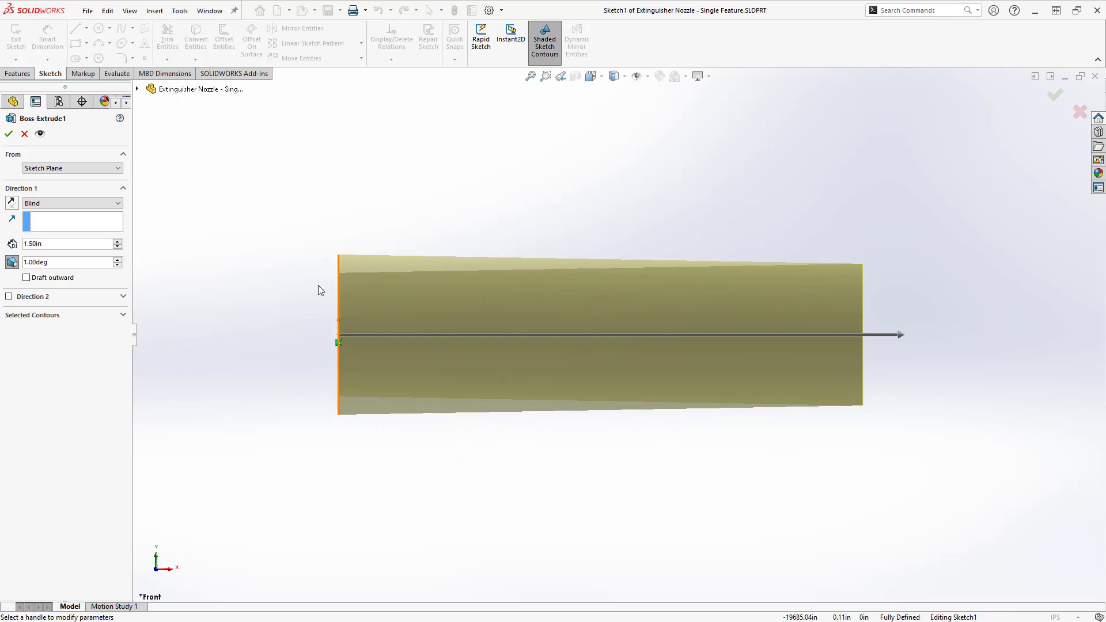
click(26, 278)
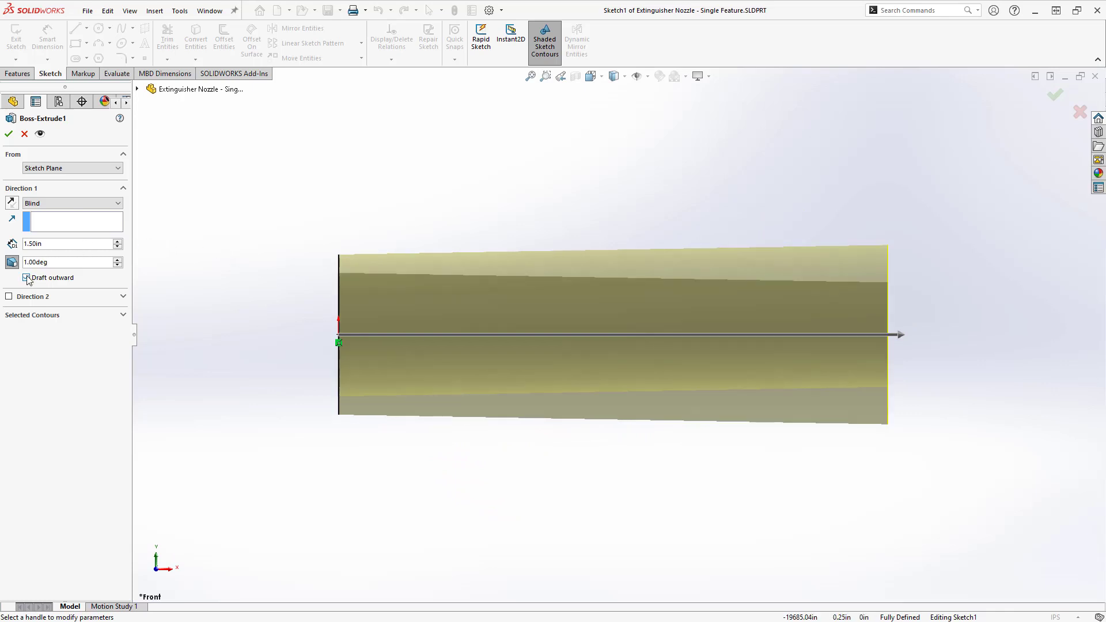
click(26, 277)
click(26, 278)
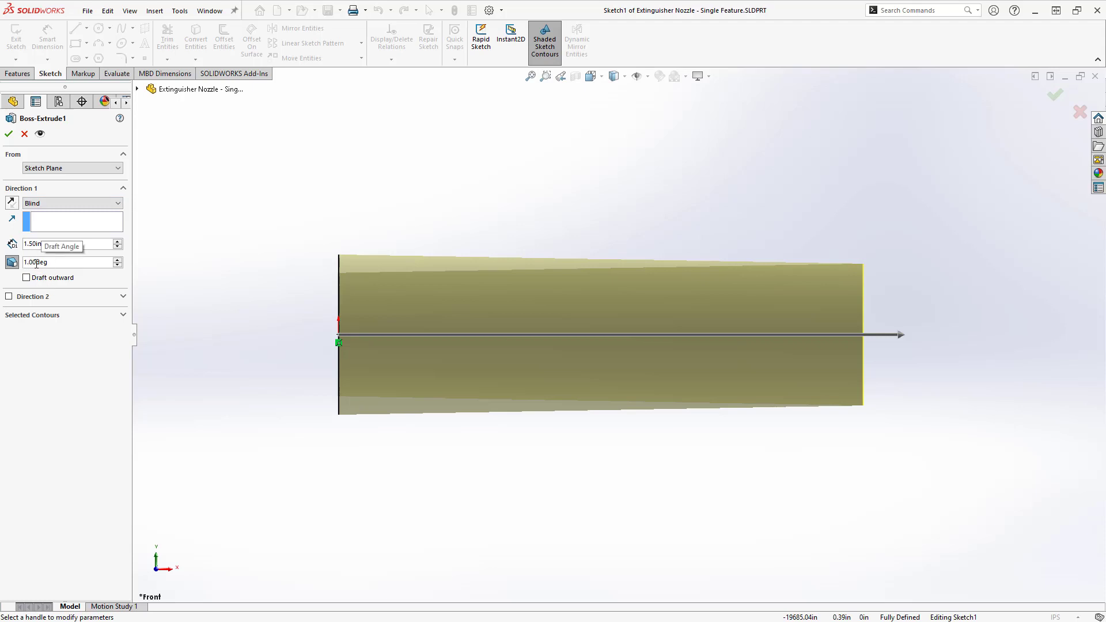
click(1079, 111)
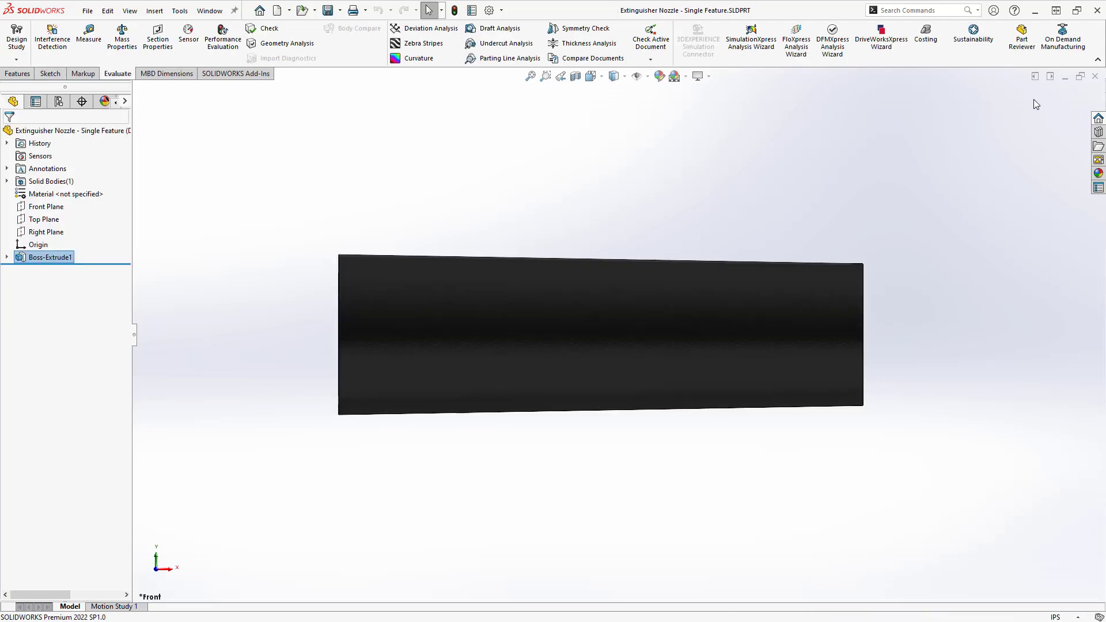
click(1095, 76)
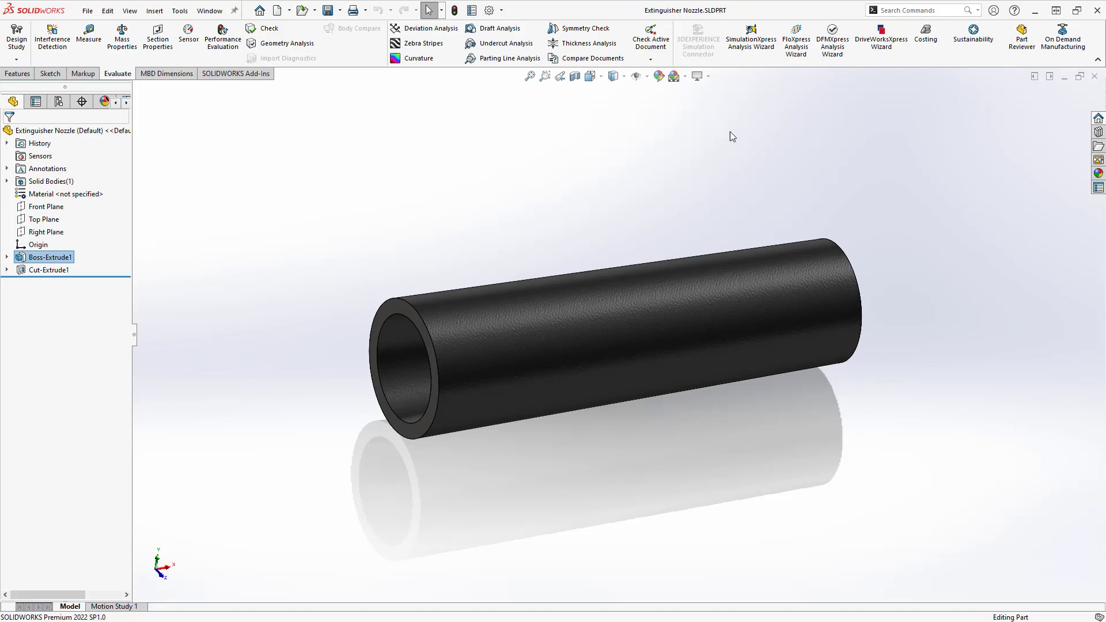
Step: Run a Draft Analysis on the nozzle with a 1° draft angle and the open end's ring face as pull direction
key(space)
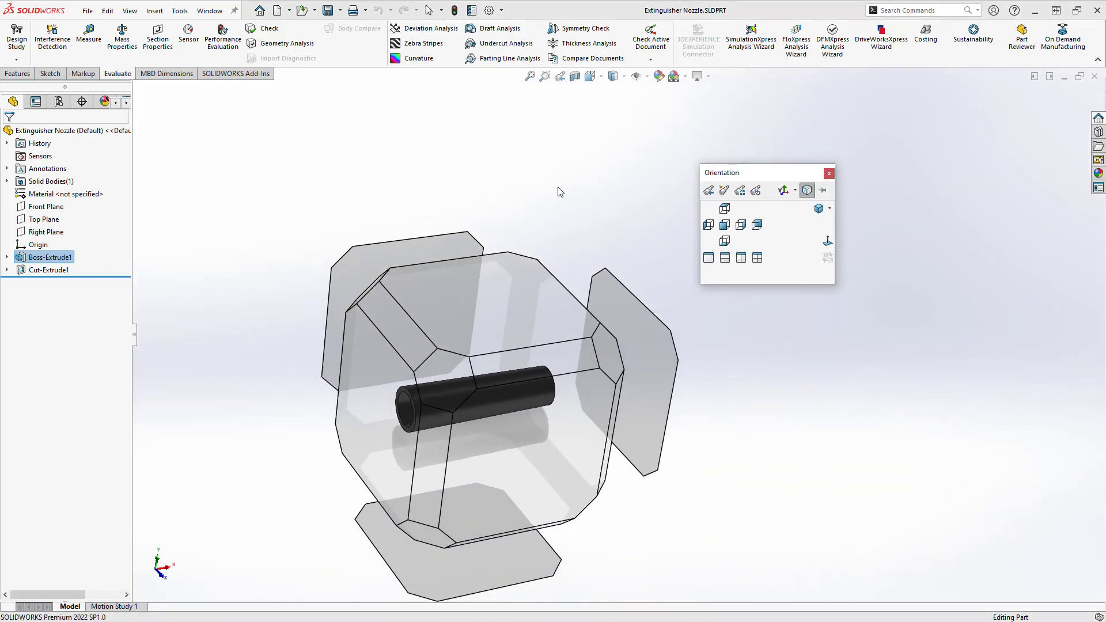
click(558, 404)
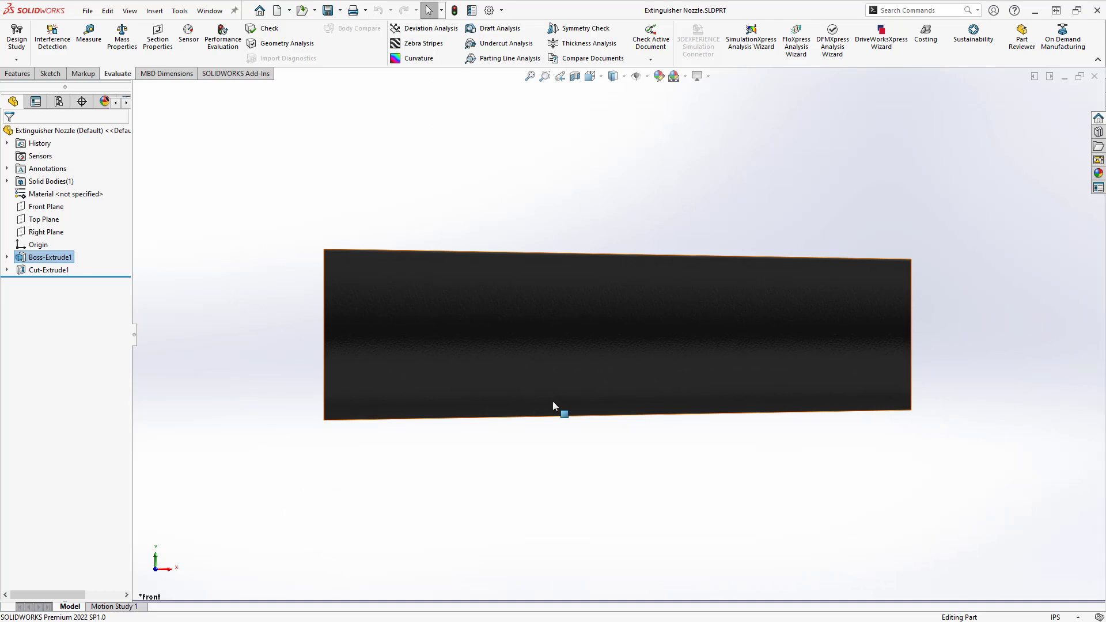
click(323, 323)
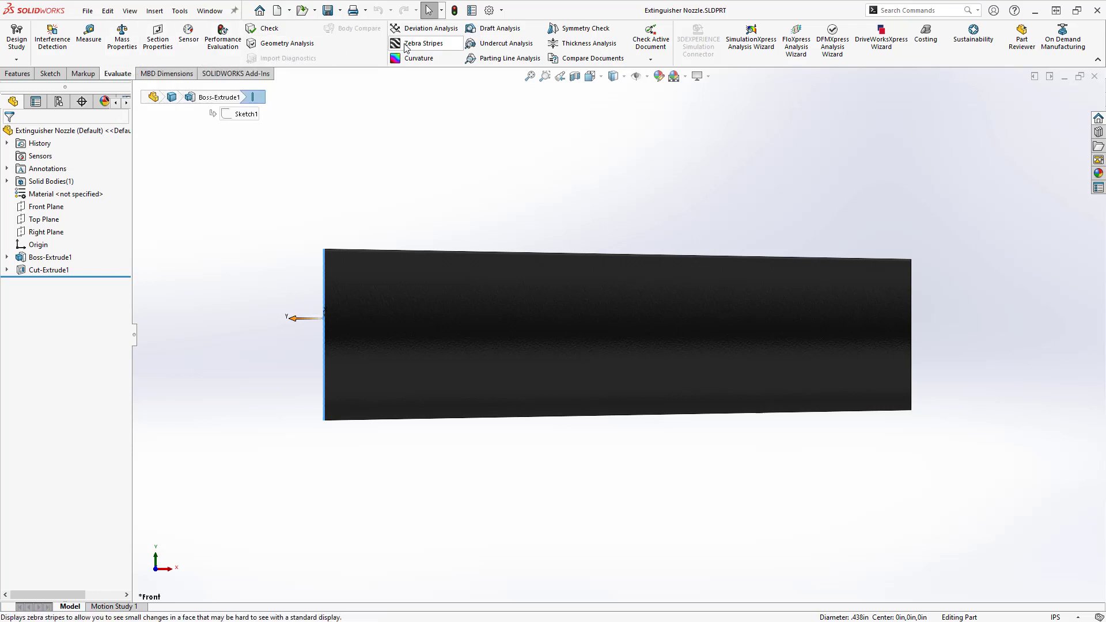
click(481, 35)
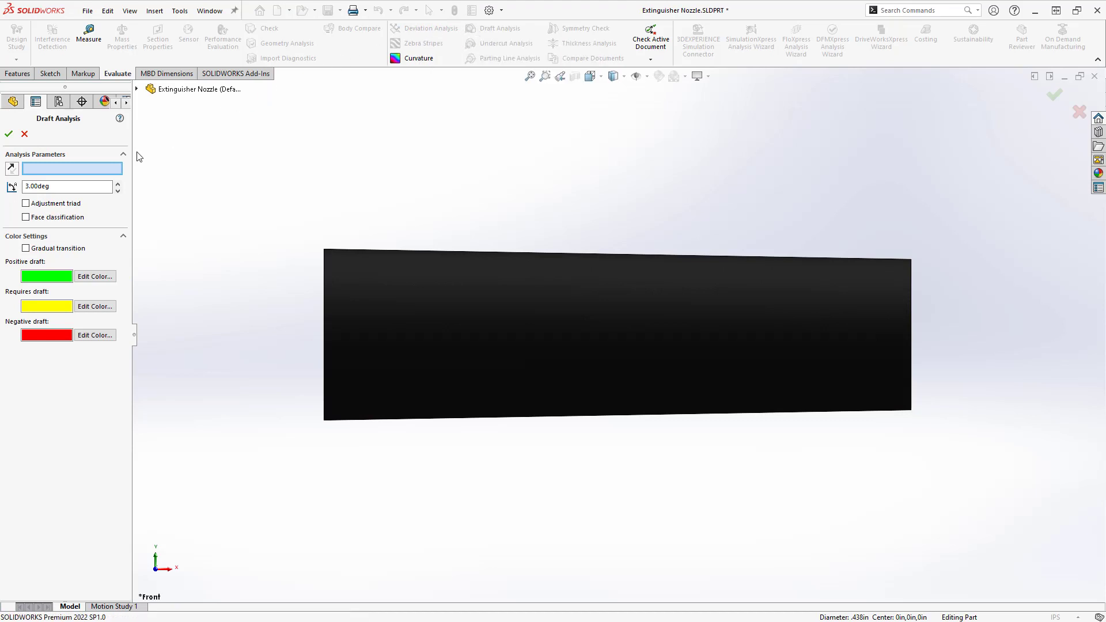
click(116, 191)
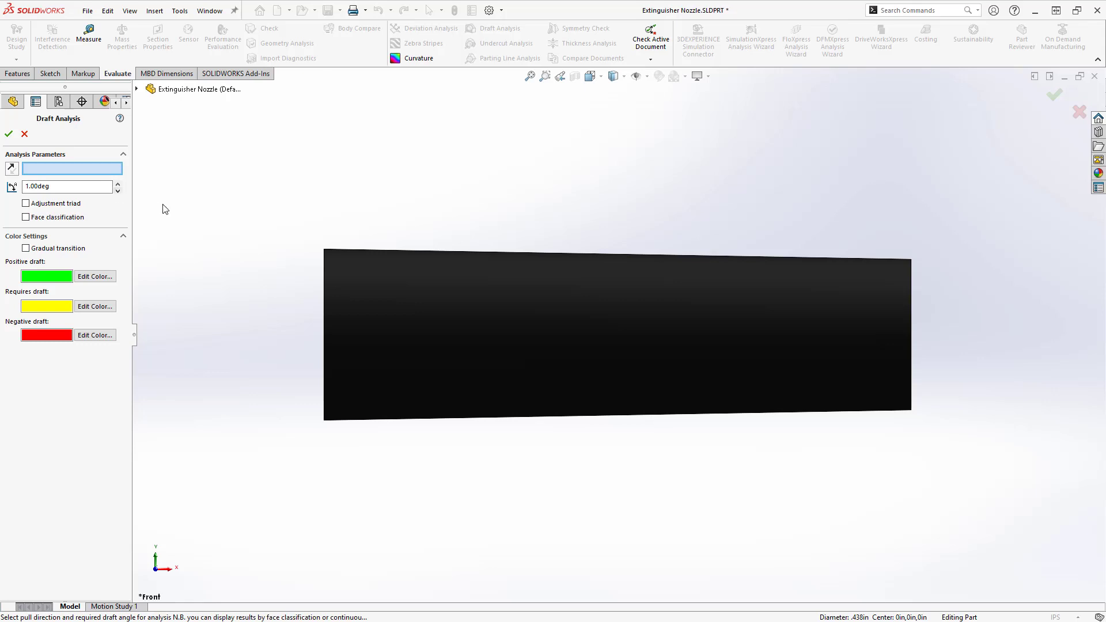
middle_drag(184, 212, 278, 284)
click(395, 309)
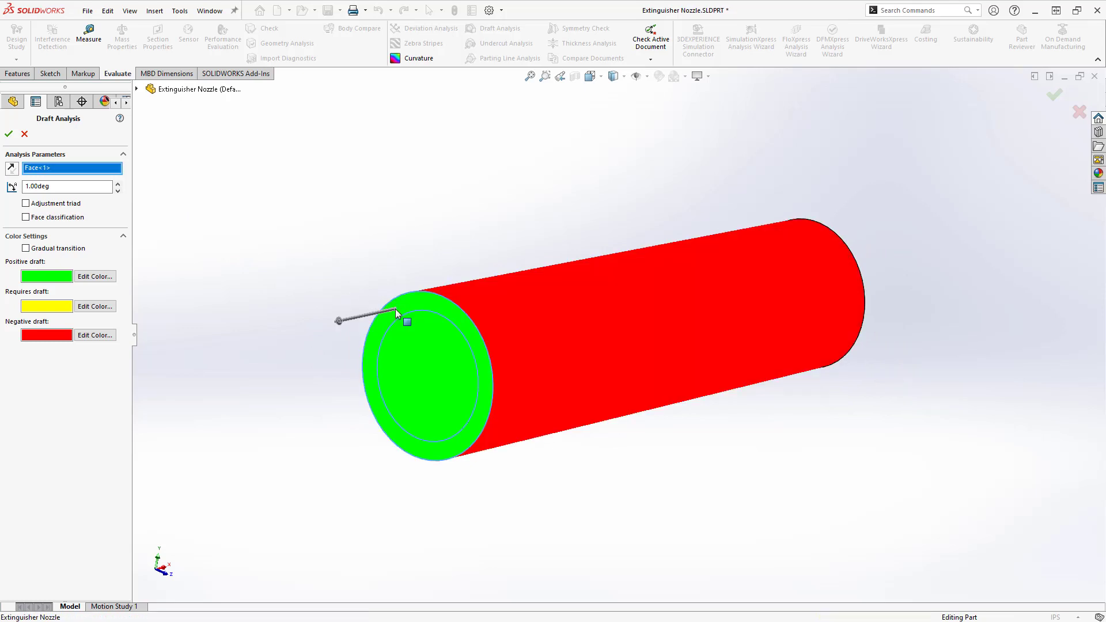
Step: Examine the draft colours on the nozzle with the pull direction reversed, and exit the analysis without keeping it
mouse_move(393, 304)
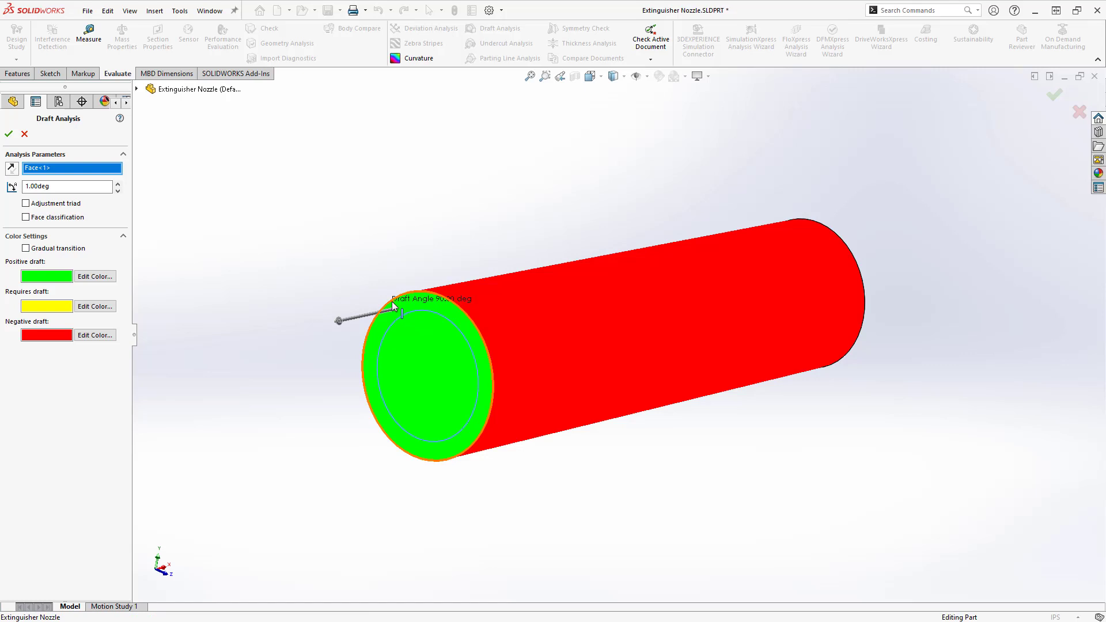
mouse_move(349, 324)
middle_down()
mouse_move(400, 301)
mouse_move(350, 335)
middle_up()
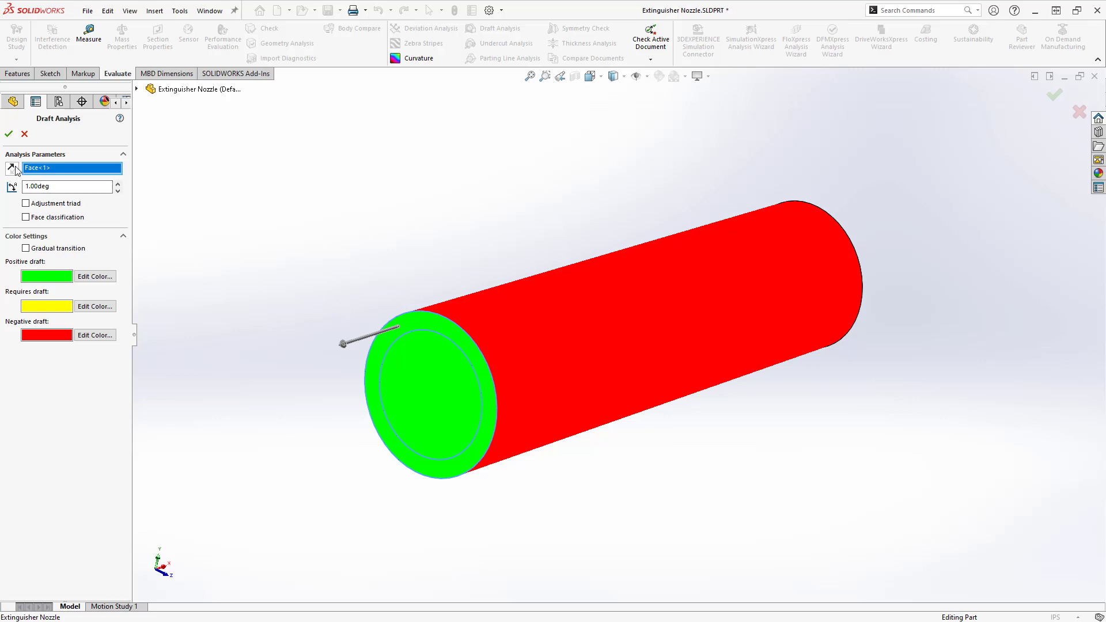
click(13, 168)
middle_drag(926, 235, 920, 201)
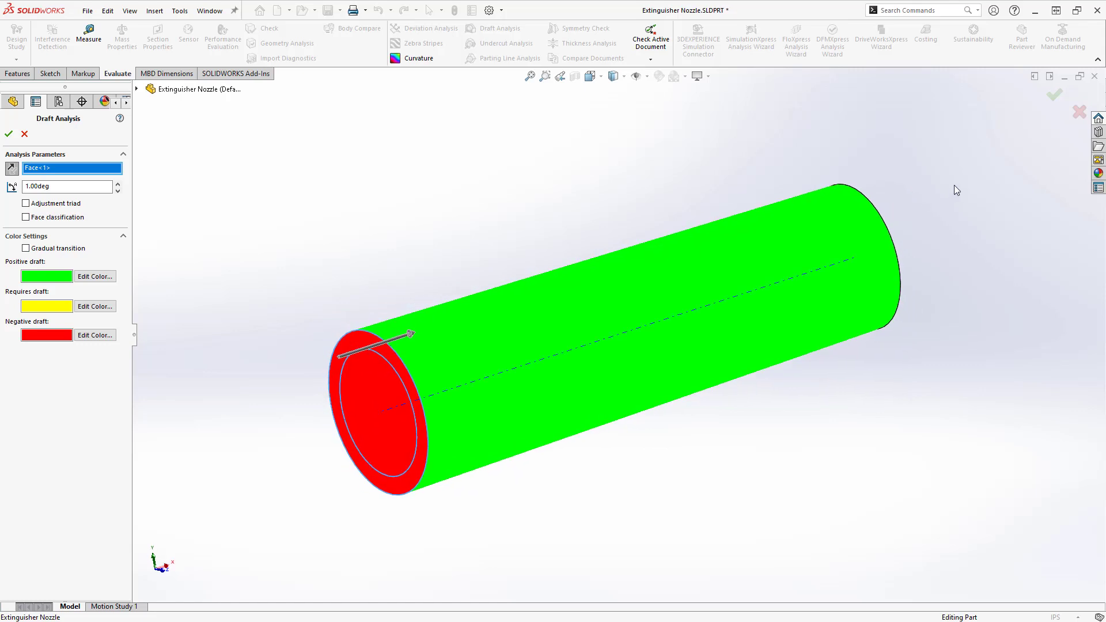
click(1079, 113)
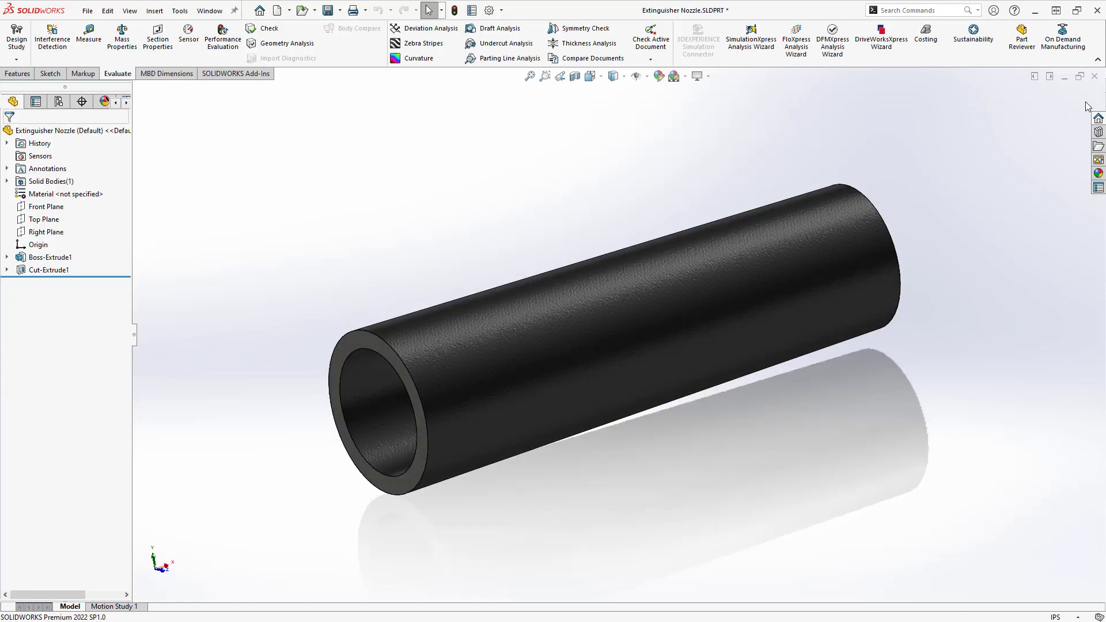
Step: Save and close the nozzle part, and open the Extinguisher Trigger part from the extinguisher head assembly
click(1095, 76)
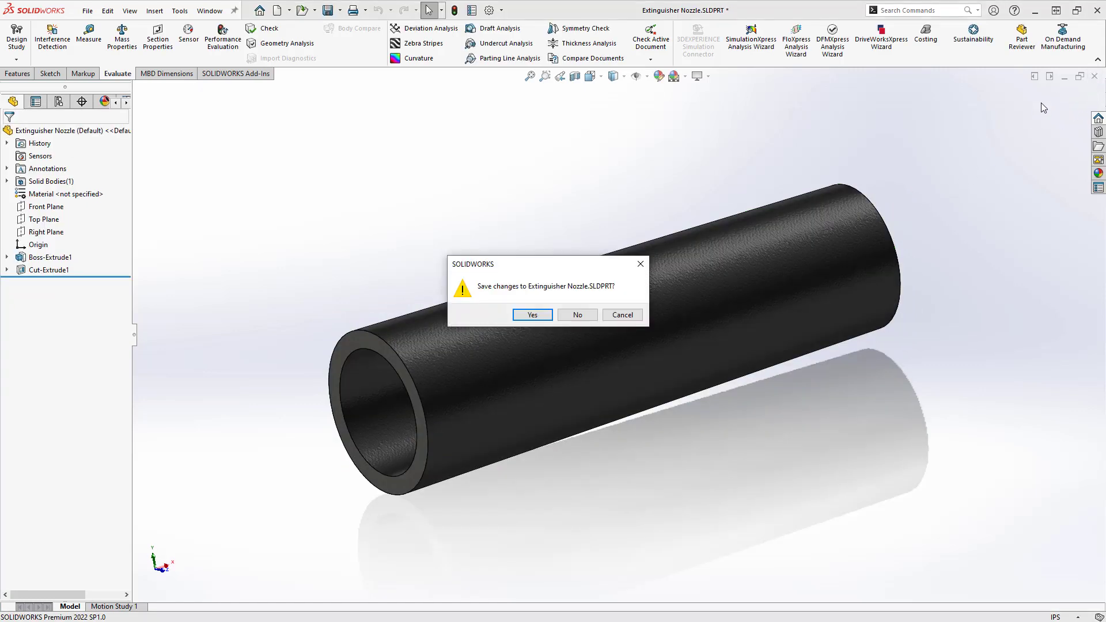
click(534, 314)
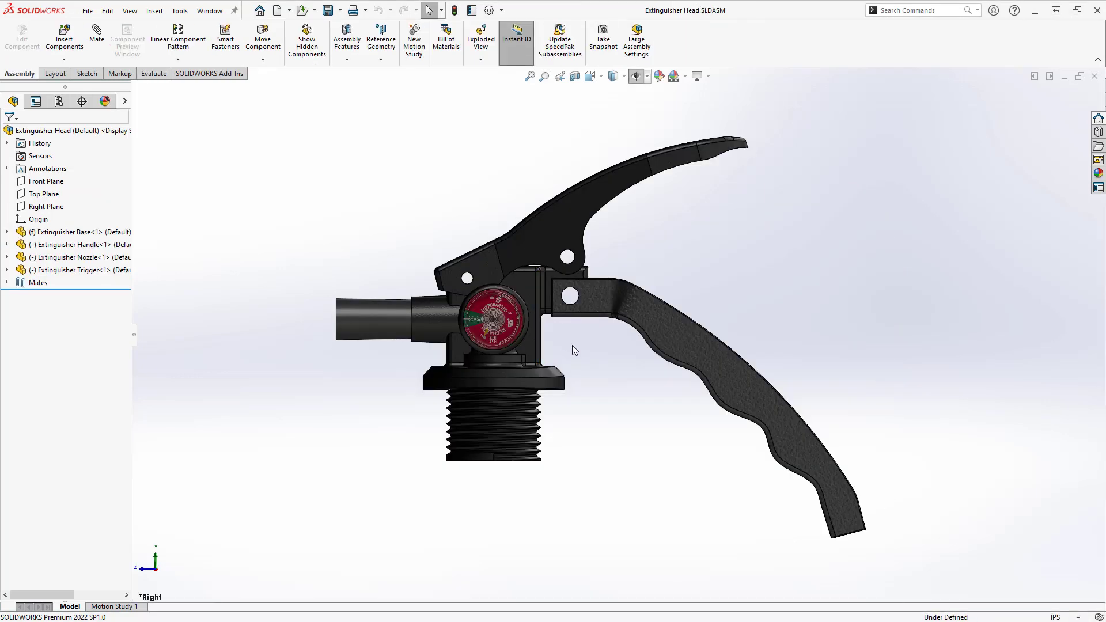
right_click(541, 248)
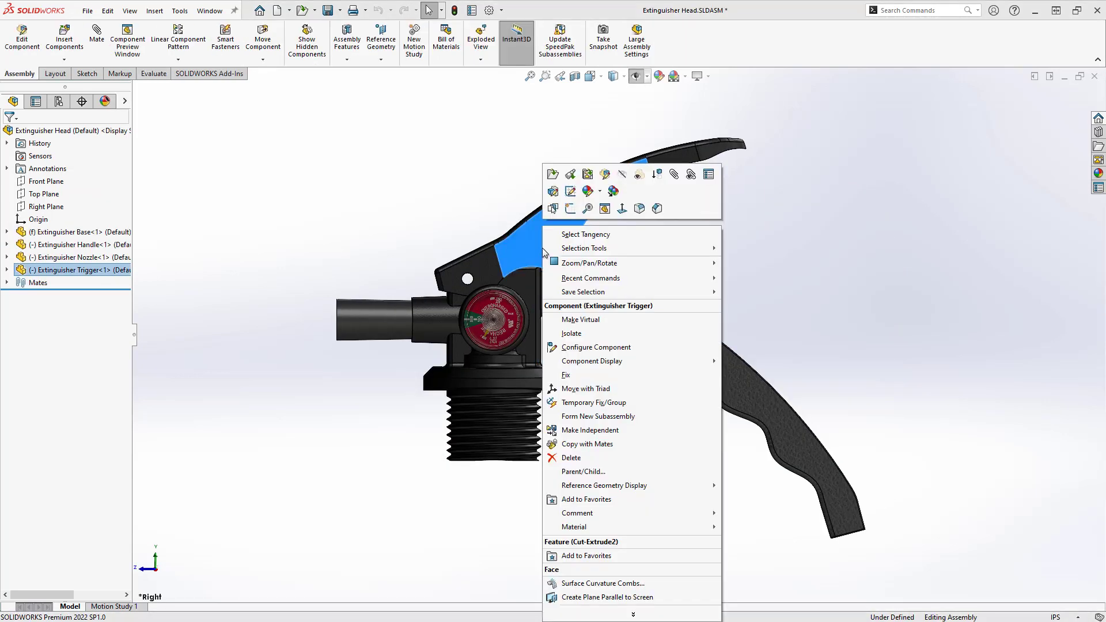
click(570, 174)
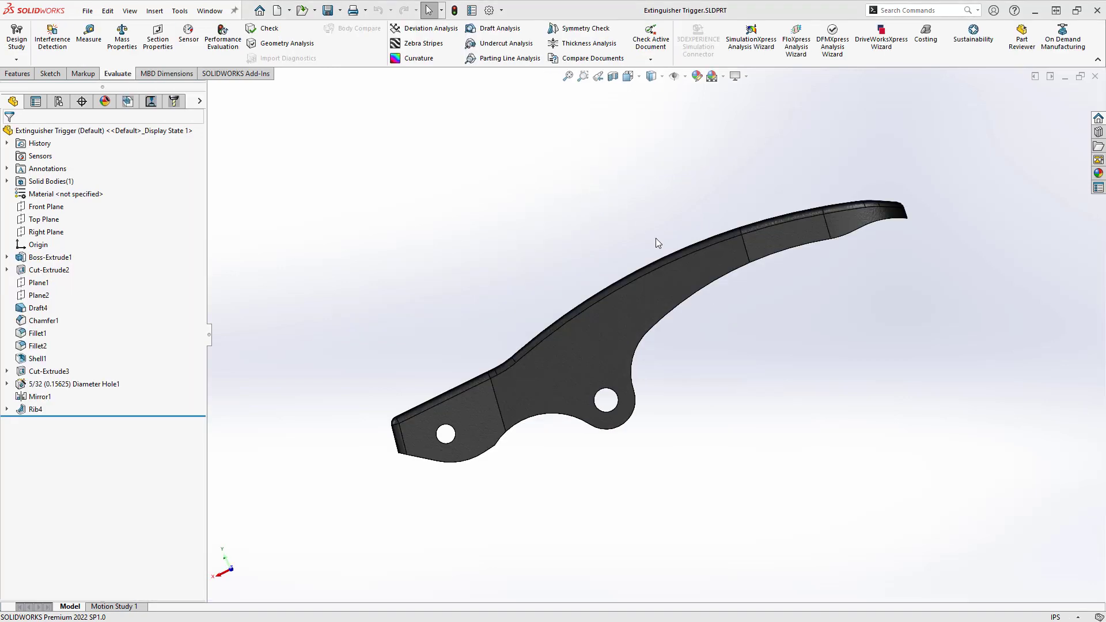
middle_drag(707, 370, 640, 299)
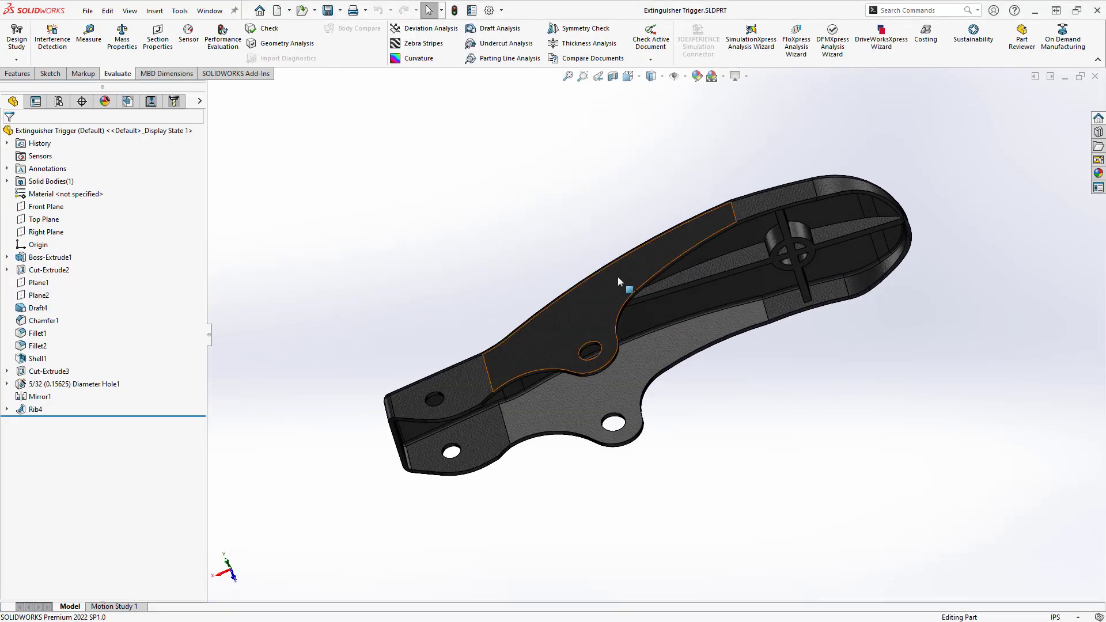
Step: Review the draft angle and outward-draft option in Rib4's definition on the underside of the trigger, and accept the feature
click(847, 230)
right_click(848, 231)
click(862, 200)
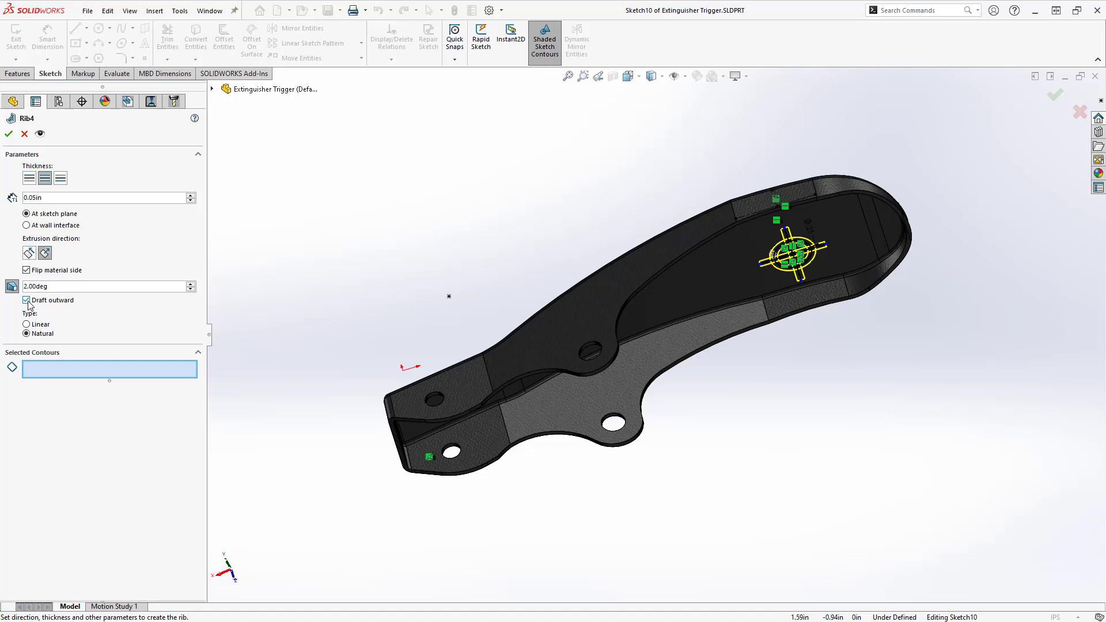
click(9, 134)
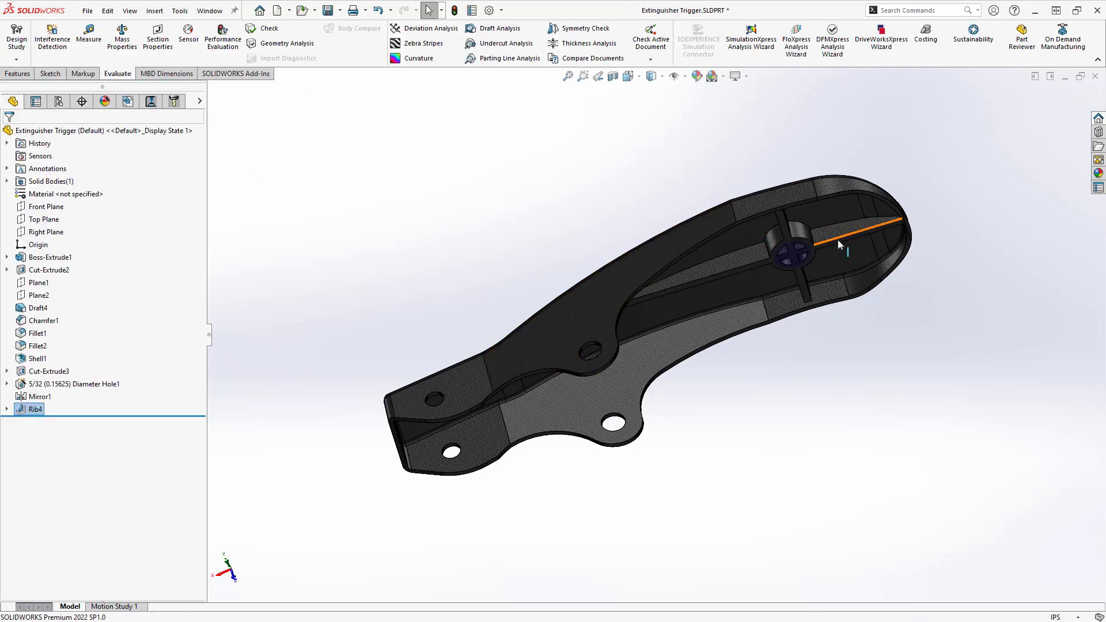
Step: Examine the drafted side face of the trigger's cross rib up close, looking straight onto the rib
right_click(837, 239)
click(917, 224)
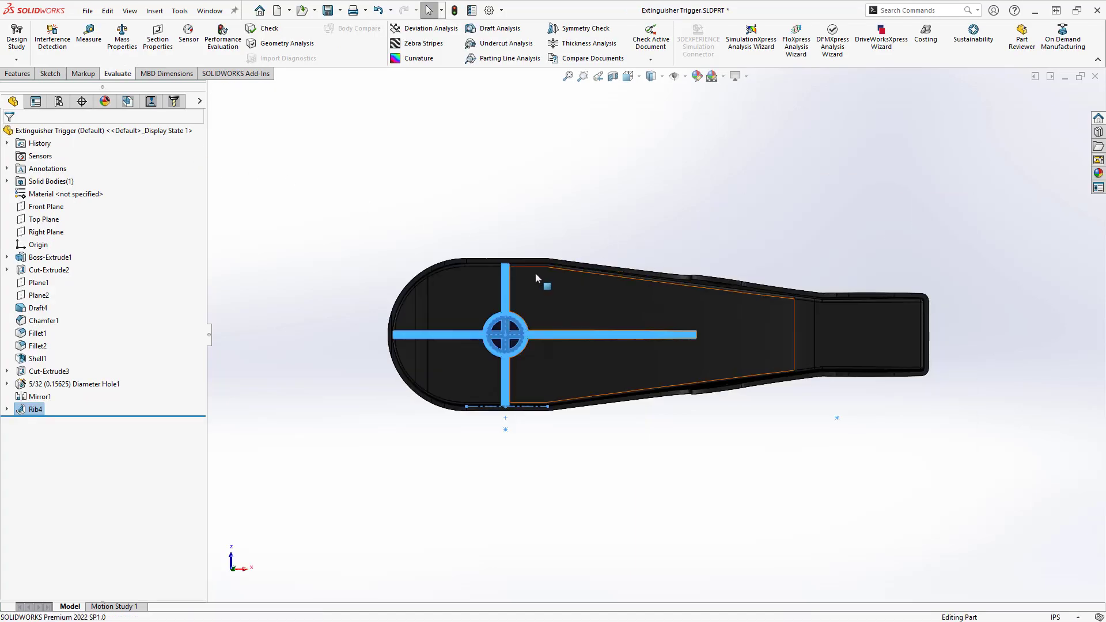
scroll(535, 277, down, 10)
click(543, 297)
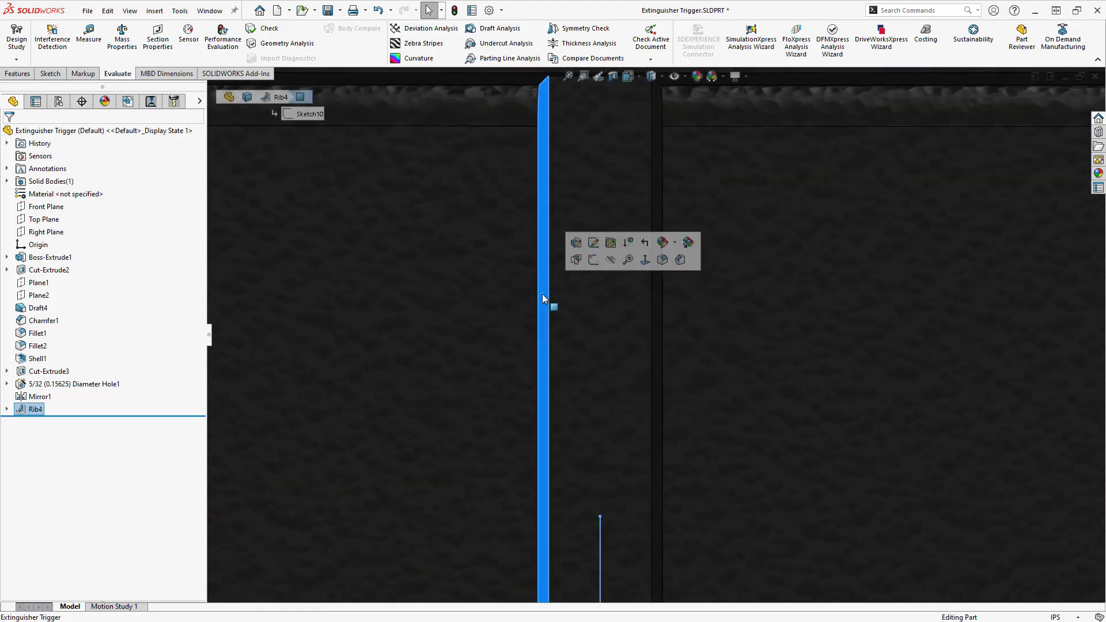
click(628, 76)
click(694, 108)
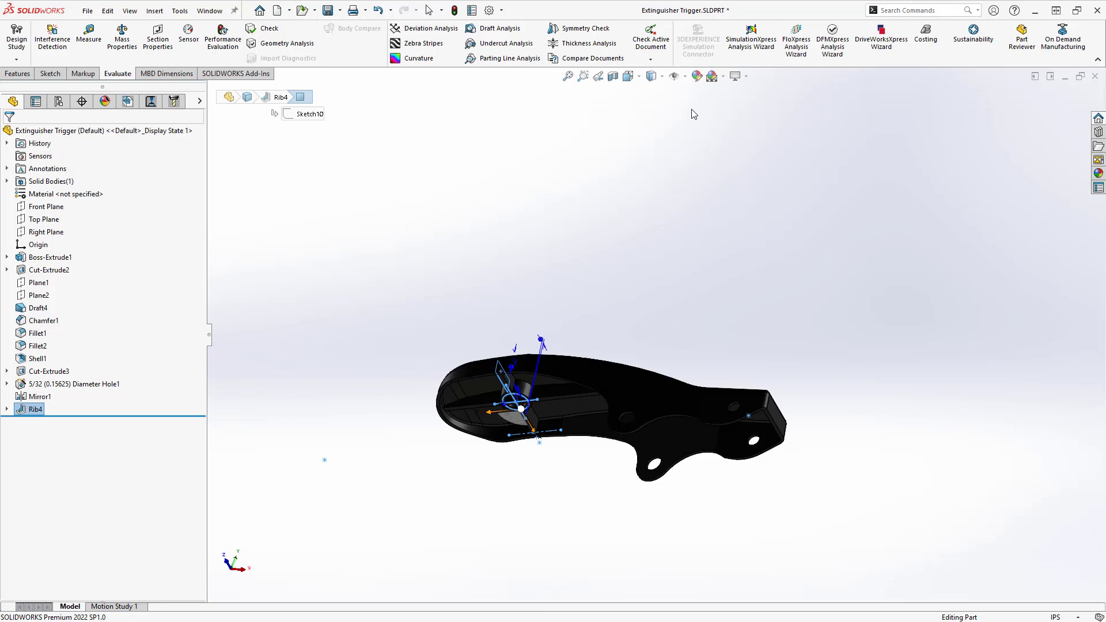
Step: With the trigger's history rolled back to Cut-Extrude2, add a 4° draft to Boss-Extrude1 and inspect the shape from the right side
drag(170, 414, 170, 277)
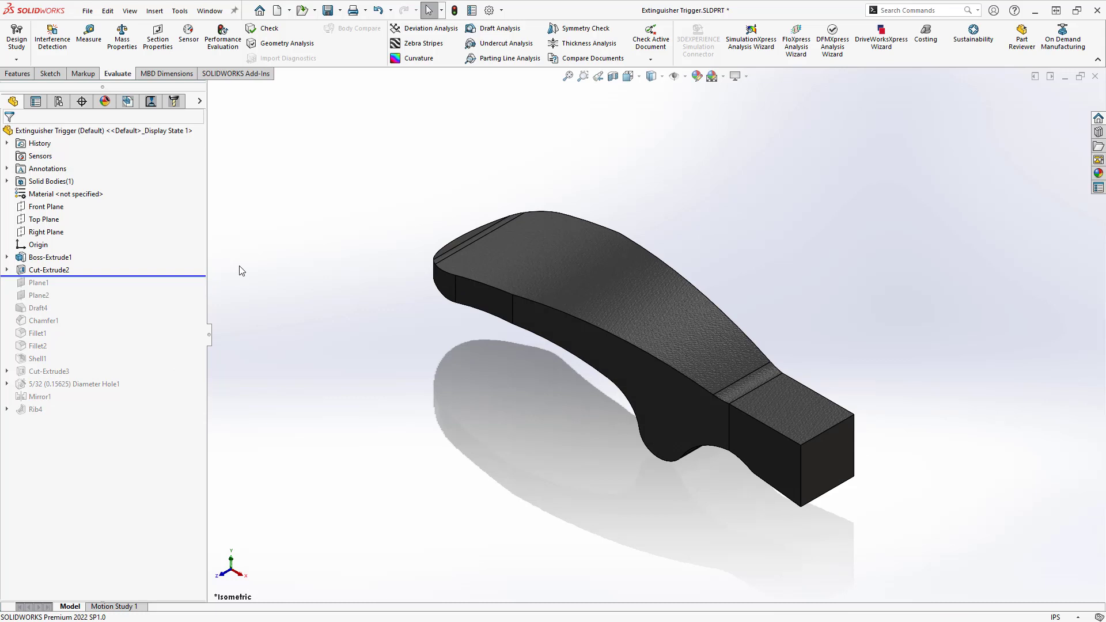
click(50, 257)
click(11, 263)
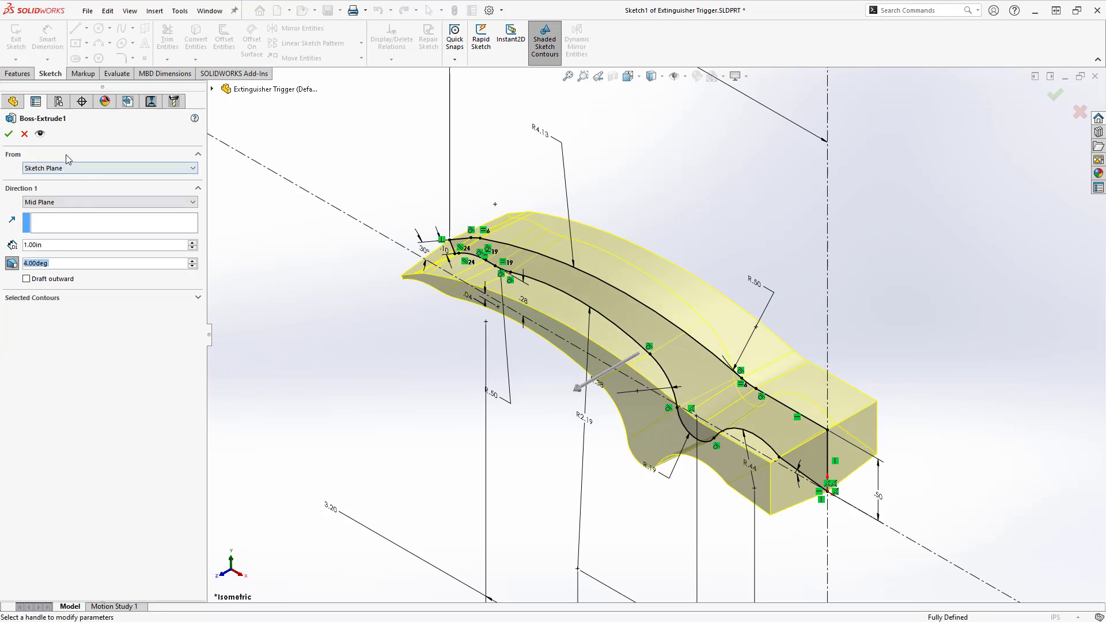
click(8, 134)
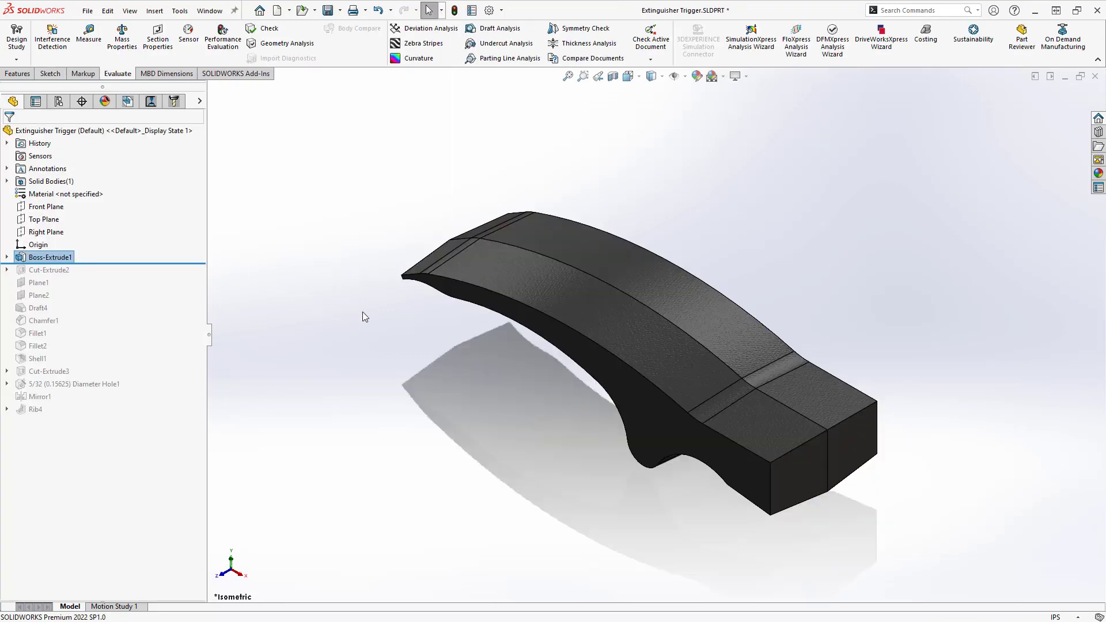
key(space)
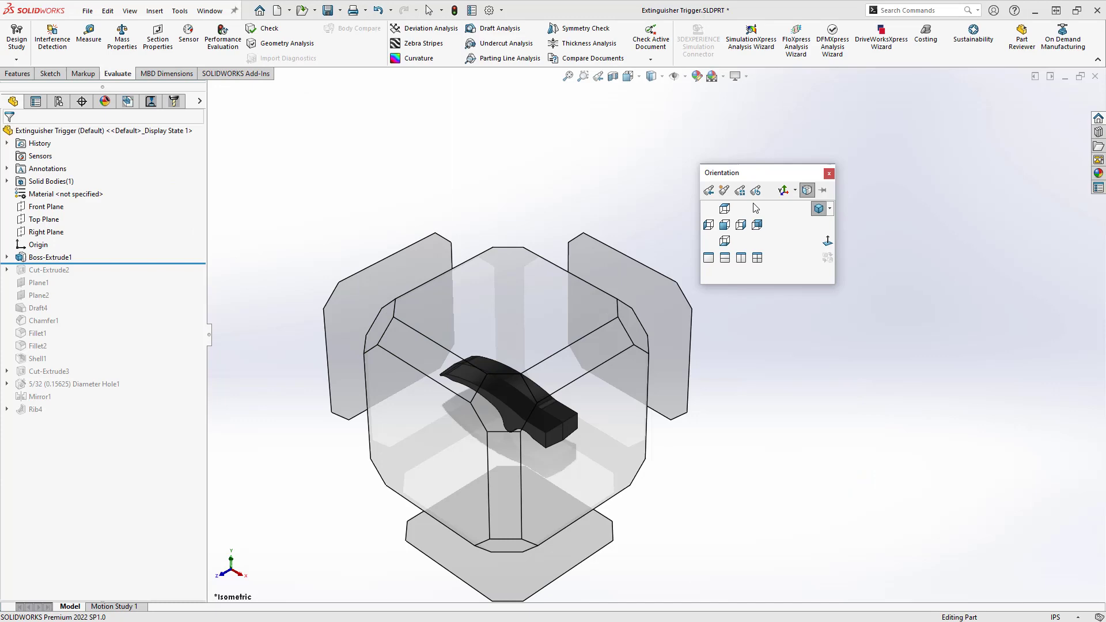
click(740, 224)
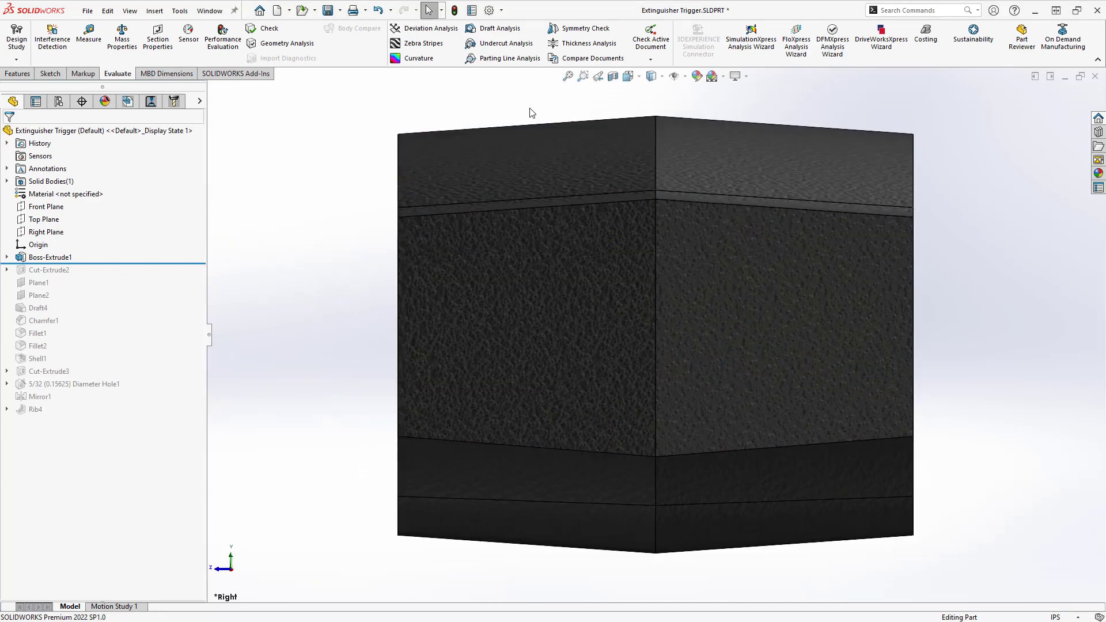
click(628, 76)
click(698, 111)
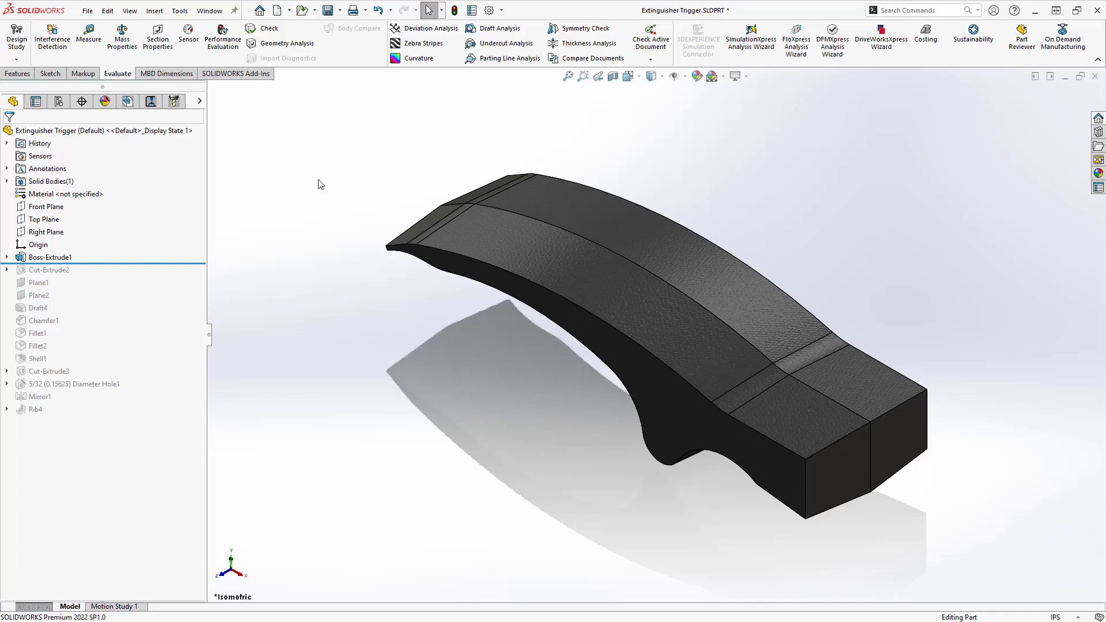
Step: Remove the draft from the trigger's Boss-Extrude1
right_click(49, 257)
click(71, 220)
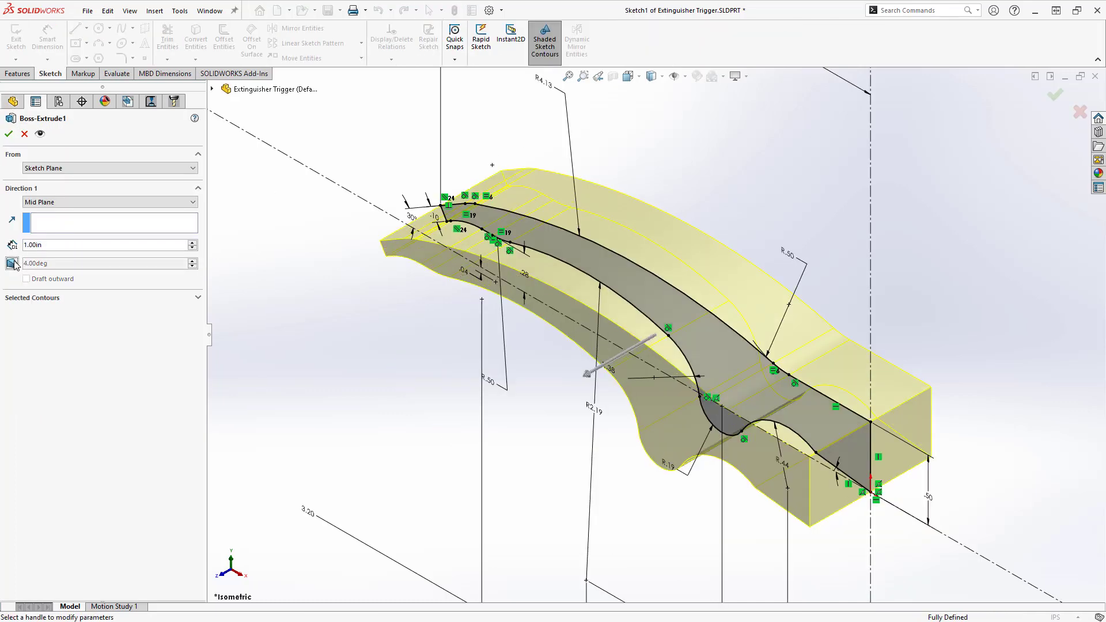
click(8, 134)
Step: Roll forward past Cut-Extrude2 and add draft to the cut, 5° in Direction 1 and 4° in Direction 2
drag(140, 265, 137, 275)
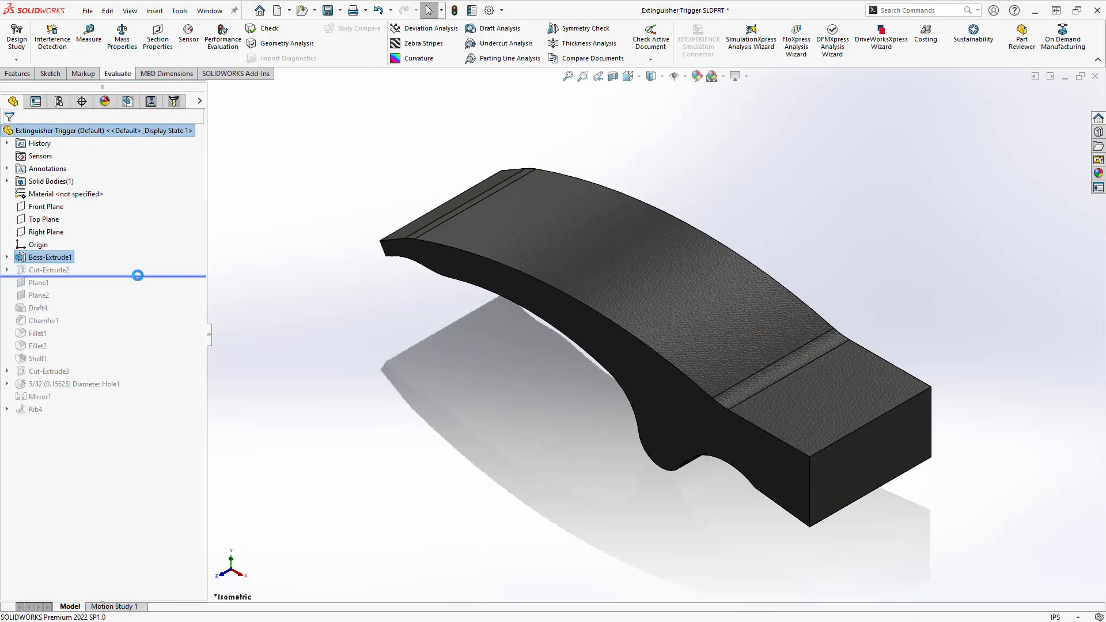
right_click(64, 270)
click(71, 233)
click(12, 257)
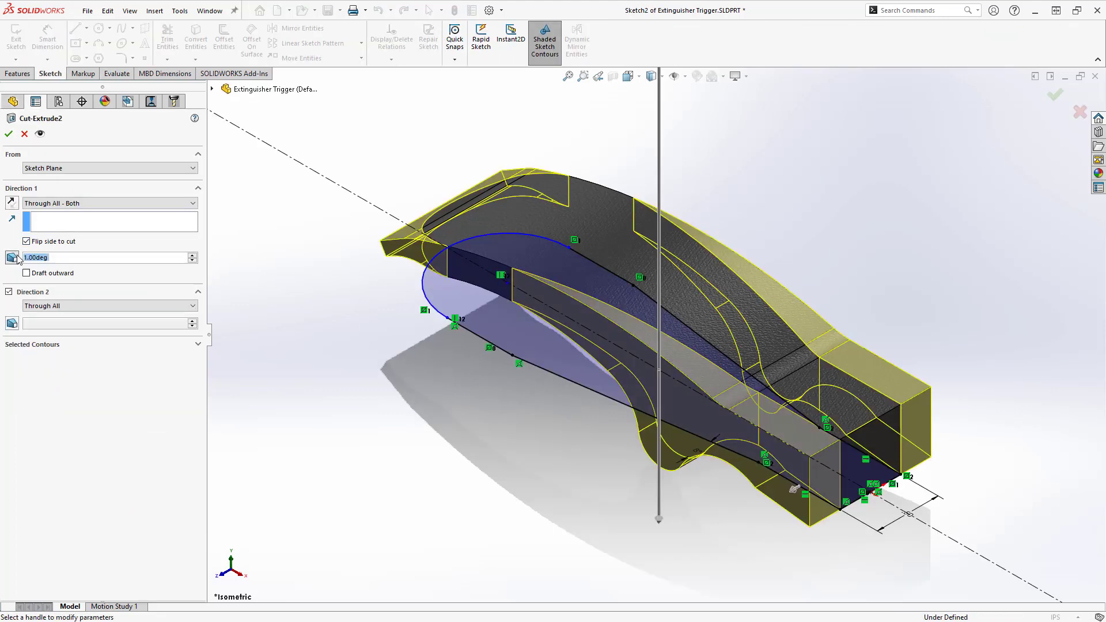
click(12, 323)
click(192, 254)
click(192, 326)
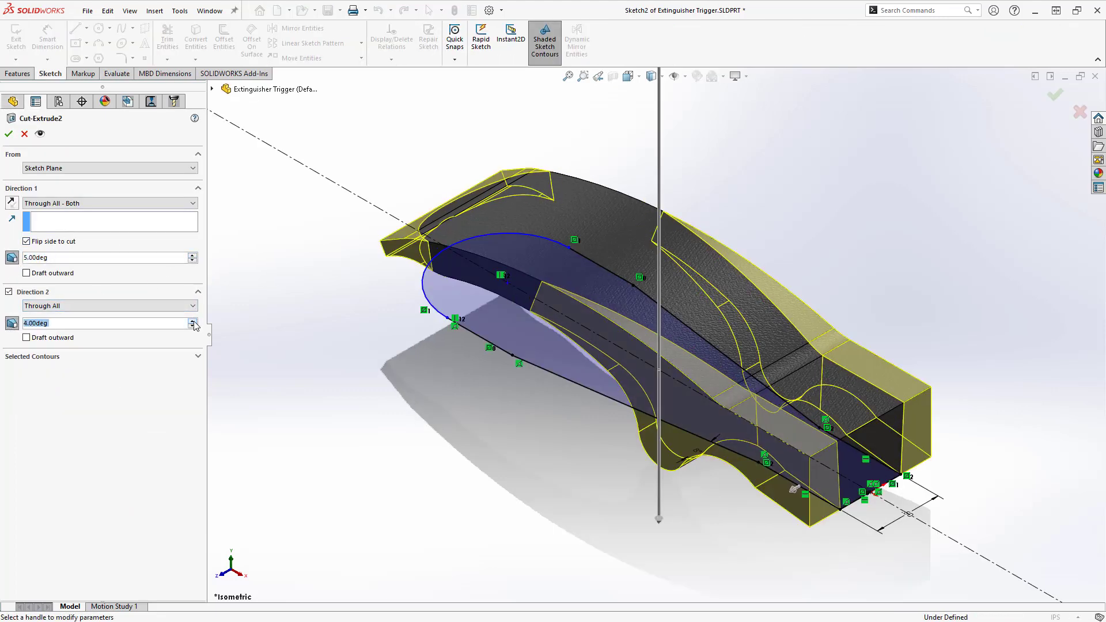
click(8, 134)
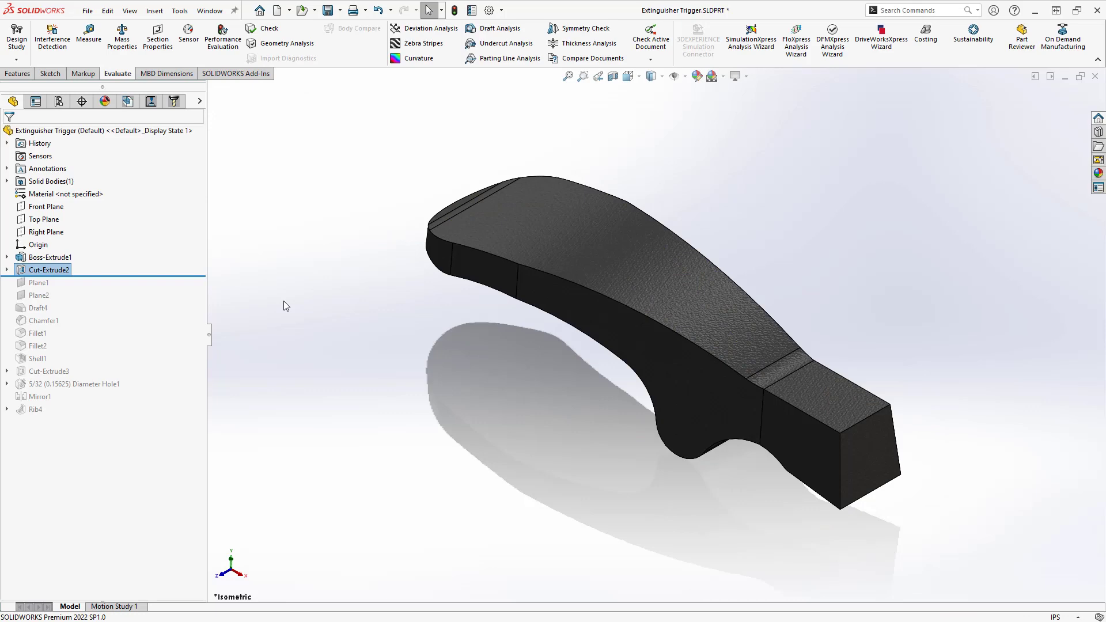
Step: Examine the drafted cut faces from the top and front, and highlight Sketch2 to see where the draft starts
key(space)
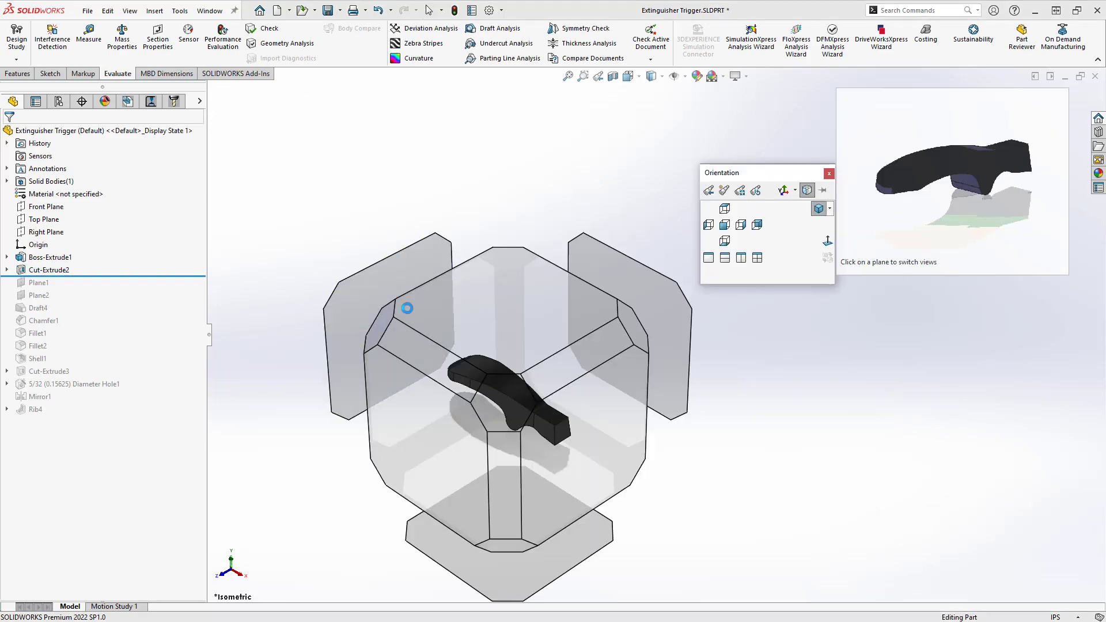
click(725, 209)
scroll(503, 271, down, 4)
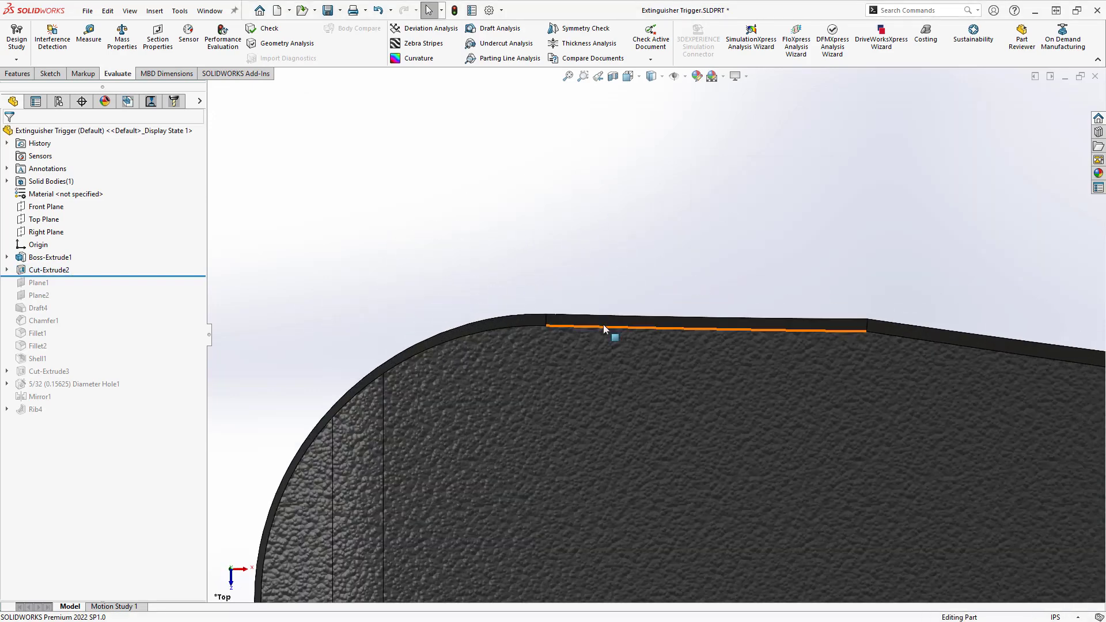
click(628, 324)
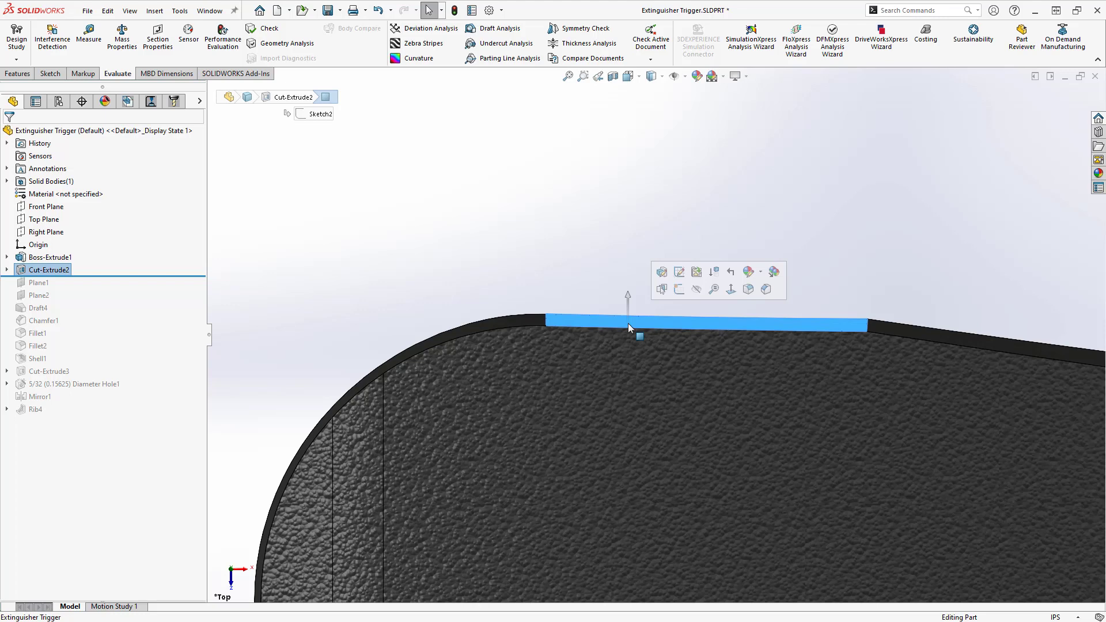
click(472, 236)
key(space)
click(723, 225)
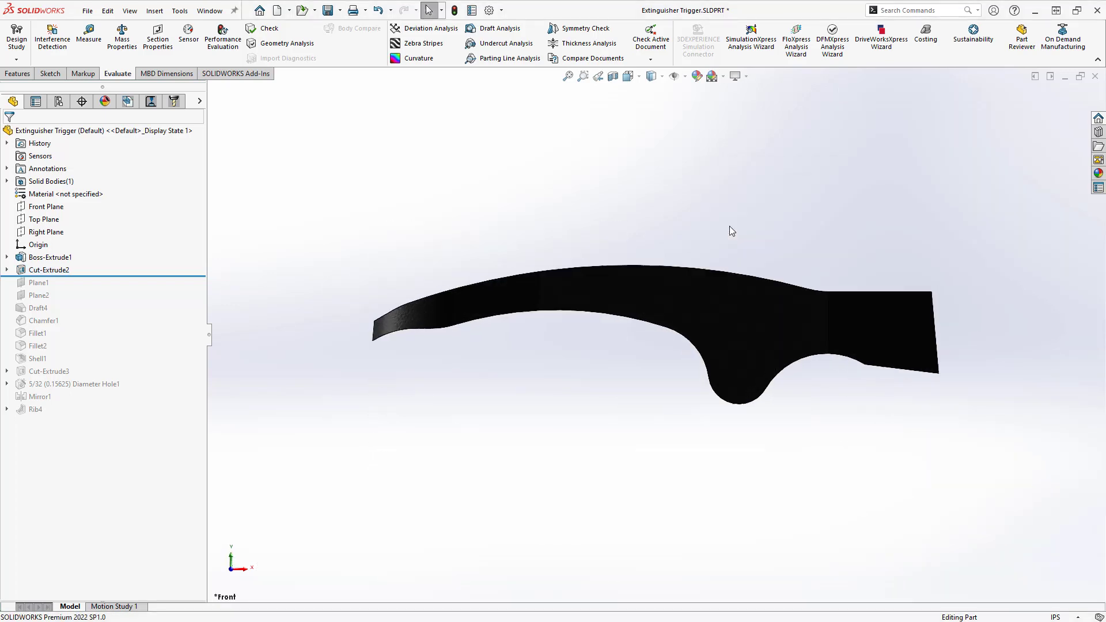
click(7, 270)
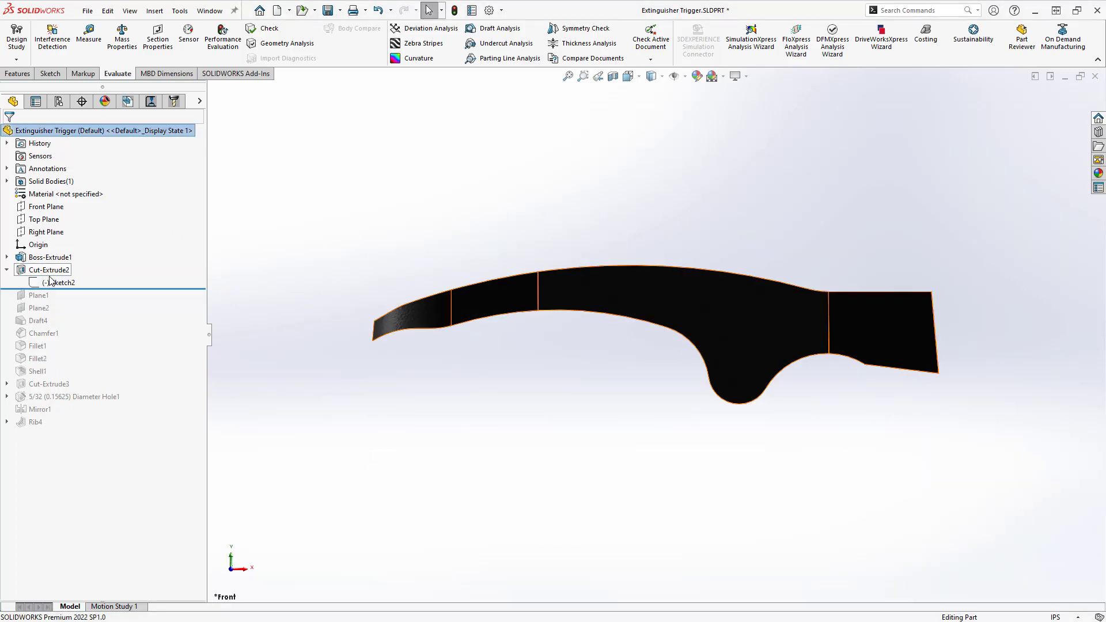
click(60, 283)
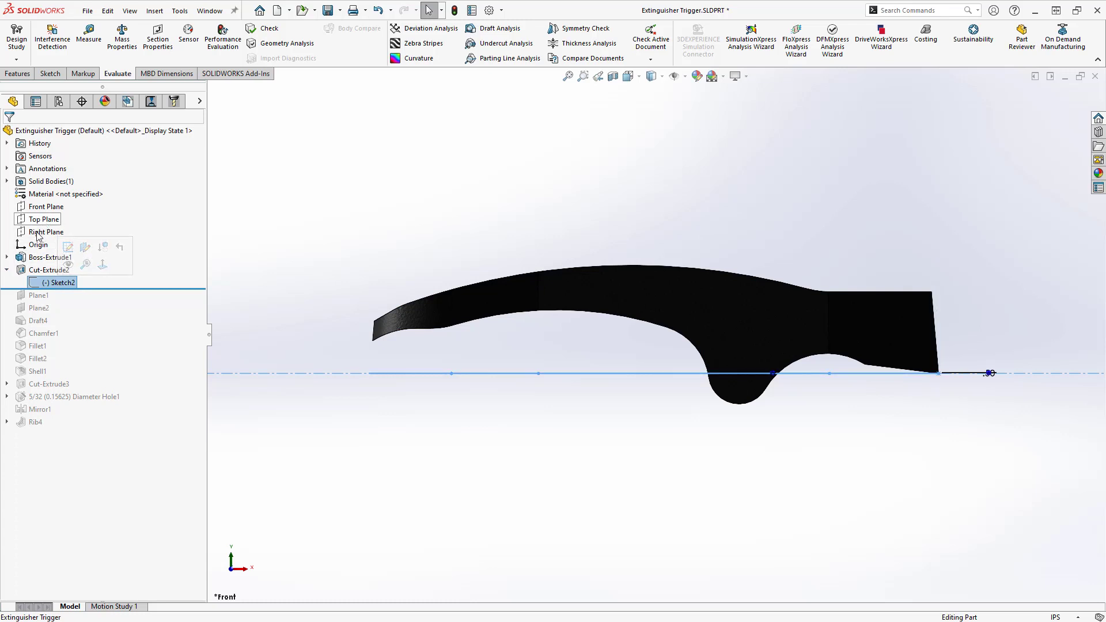
Step: Remove the draft from both directions of Cut-Extrude2, and roll the history forward to the end
right_click(46, 269)
click(54, 242)
click(12, 257)
click(11, 323)
click(8, 134)
drag(130, 290, 153, 429)
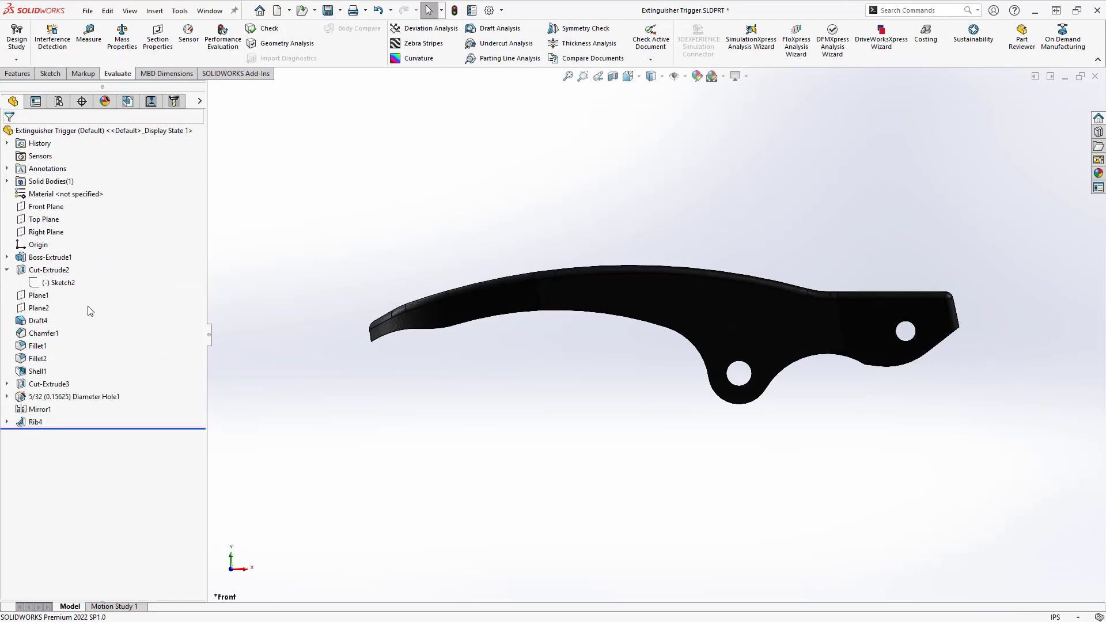
Step: Compare the tilt of Plane2 with the Top Plane in the front view of the trigger
click(39, 308)
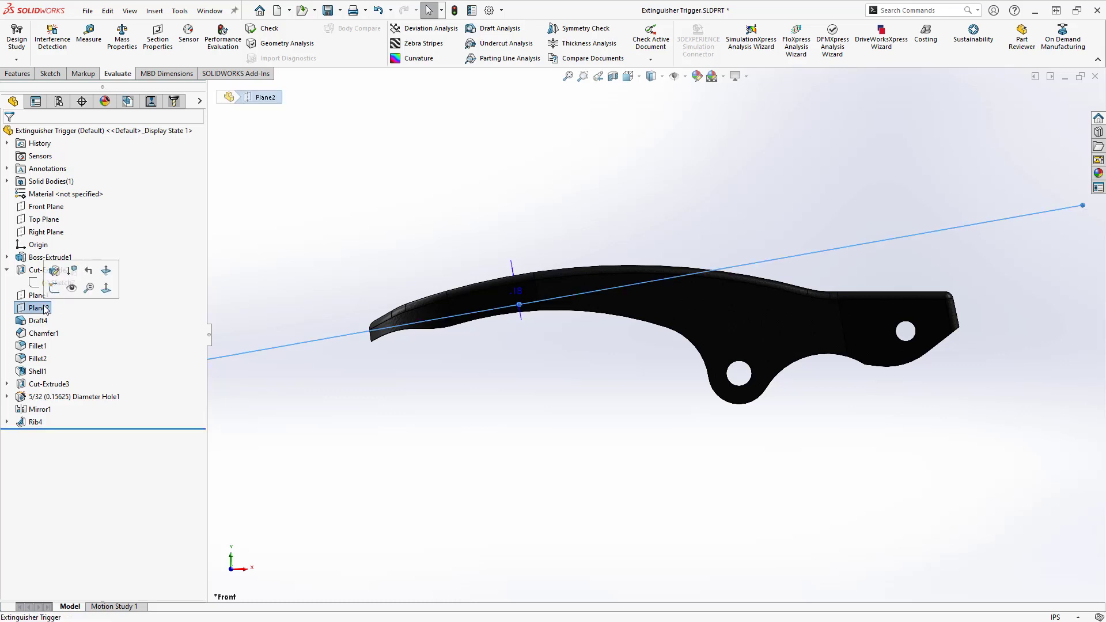
ctrl+click(50, 224)
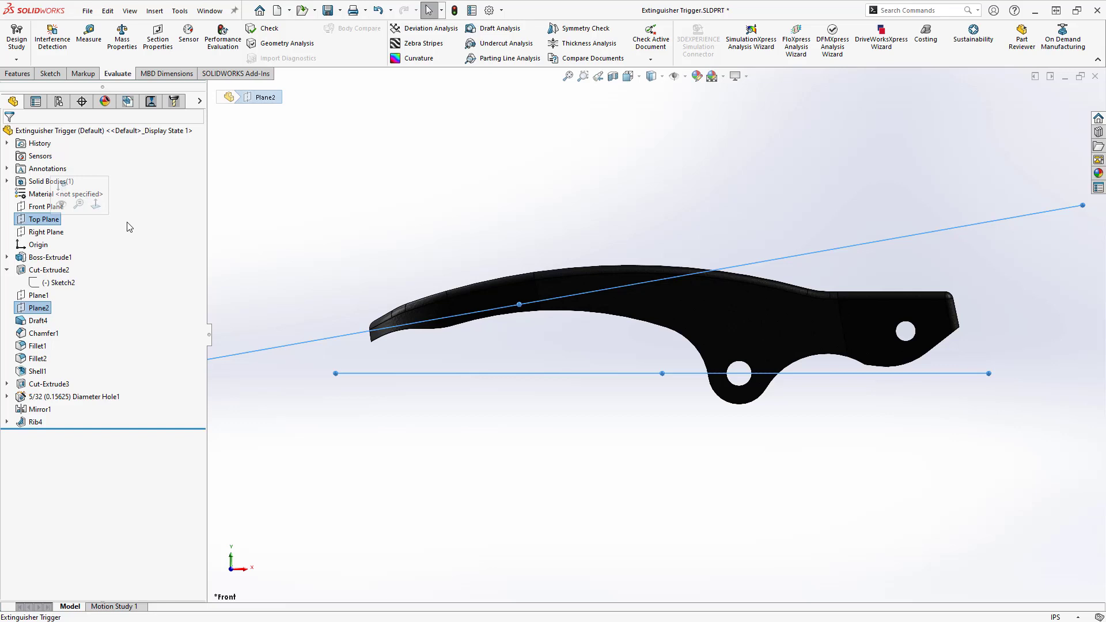
click(583, 198)
key(ctrl+7)
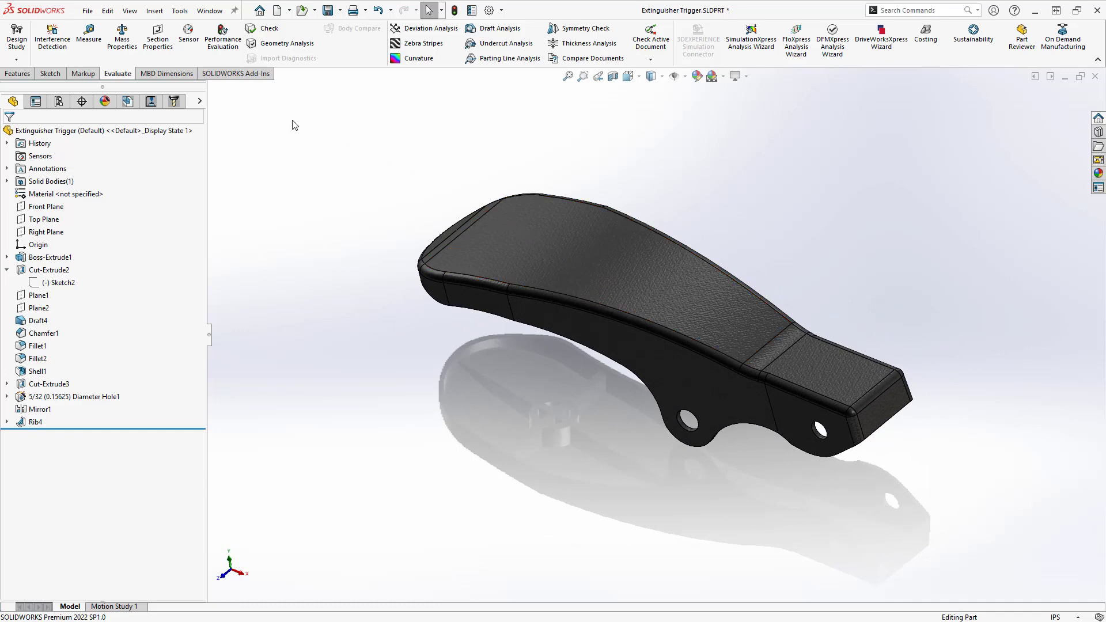
Step: Open the trigger's Draft4 feature for editing and examine its selected faces relative to Plane2 from the right side
click(18, 73)
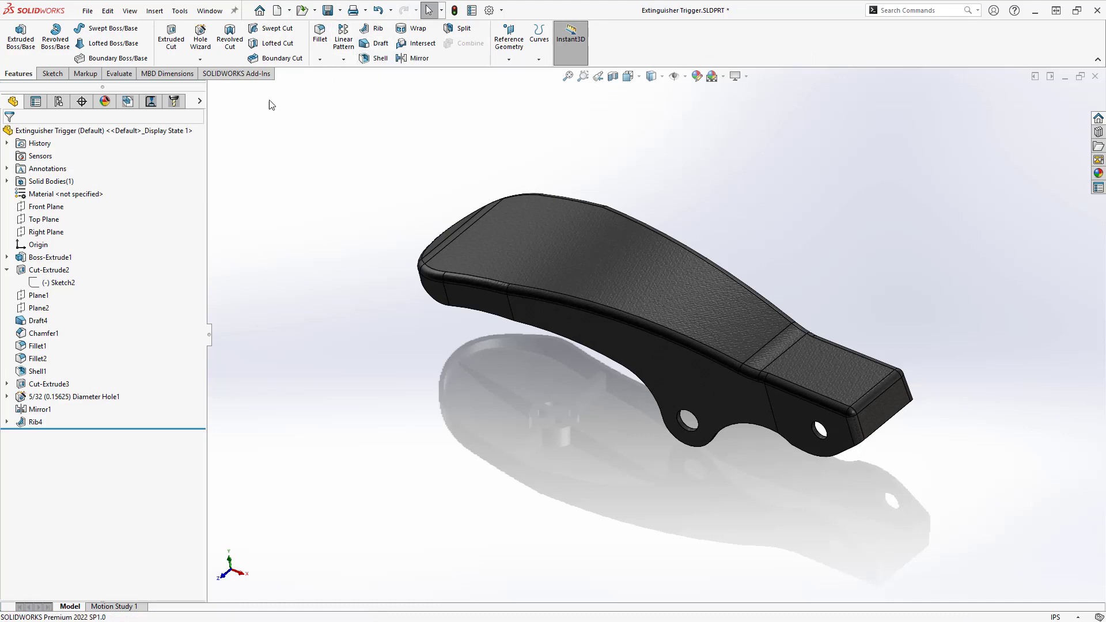
right_click(32, 324)
click(36, 297)
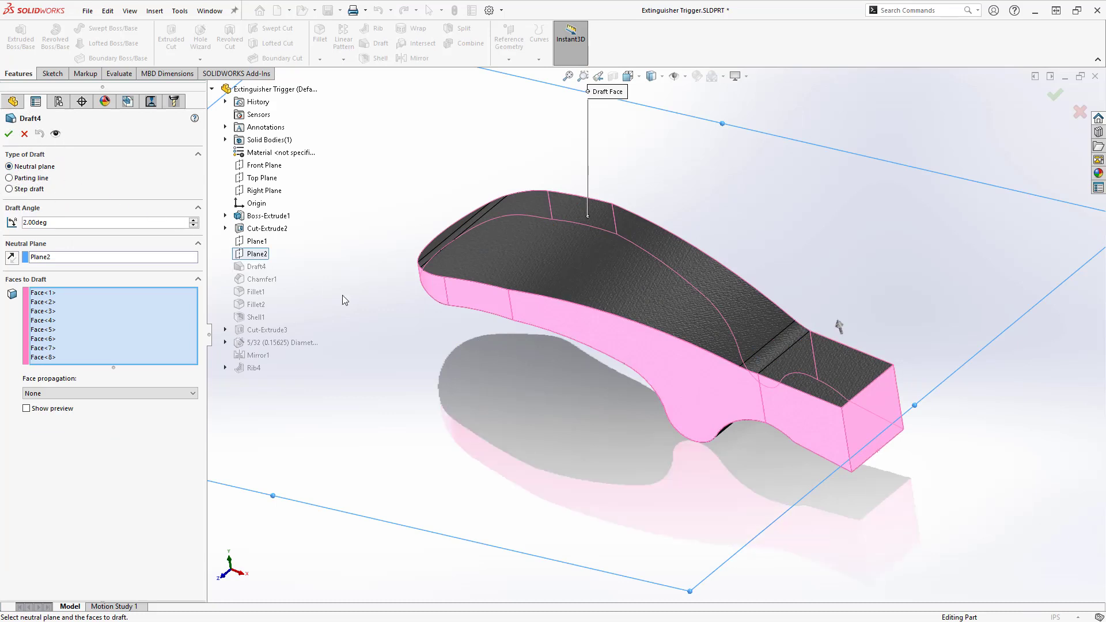
key(space)
click(623, 429)
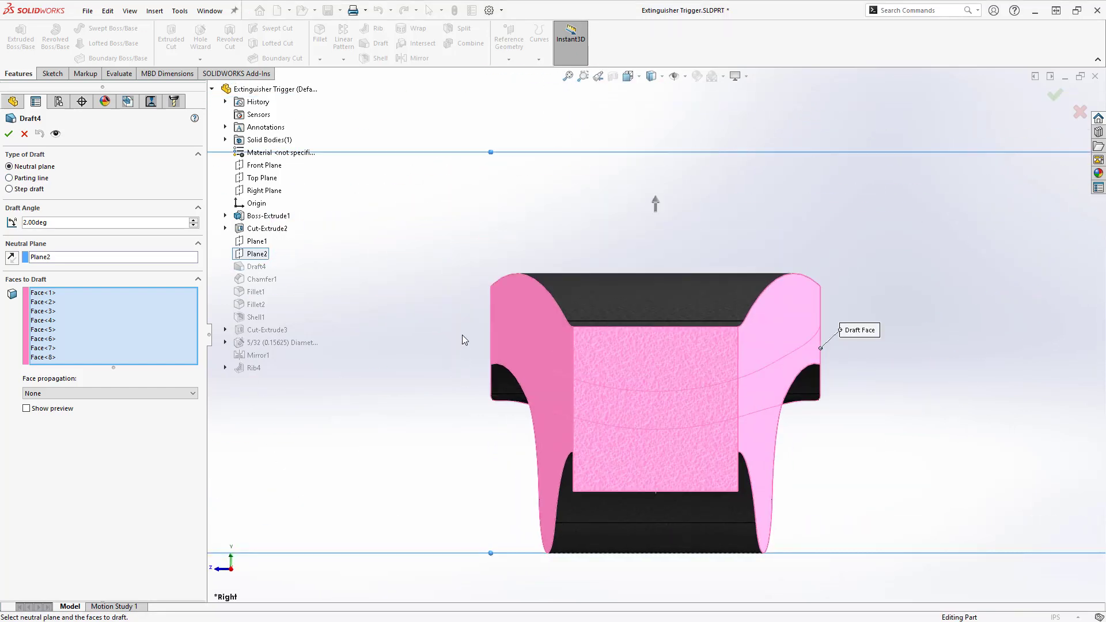
middle_drag(462, 334, 460, 363)
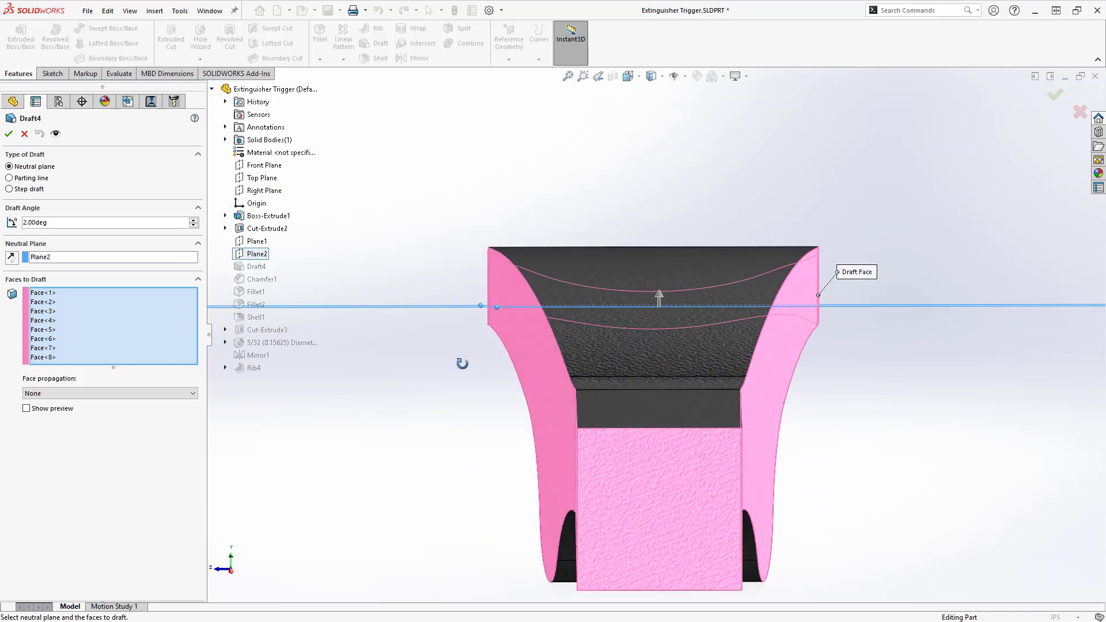
Step: Preview Draft4 and inspect the taper about Plane2 up close and from the front, closing the feature with its settings kept
click(26, 408)
scroll(525, 316, down, 5)
scroll(525, 316, down, 3)
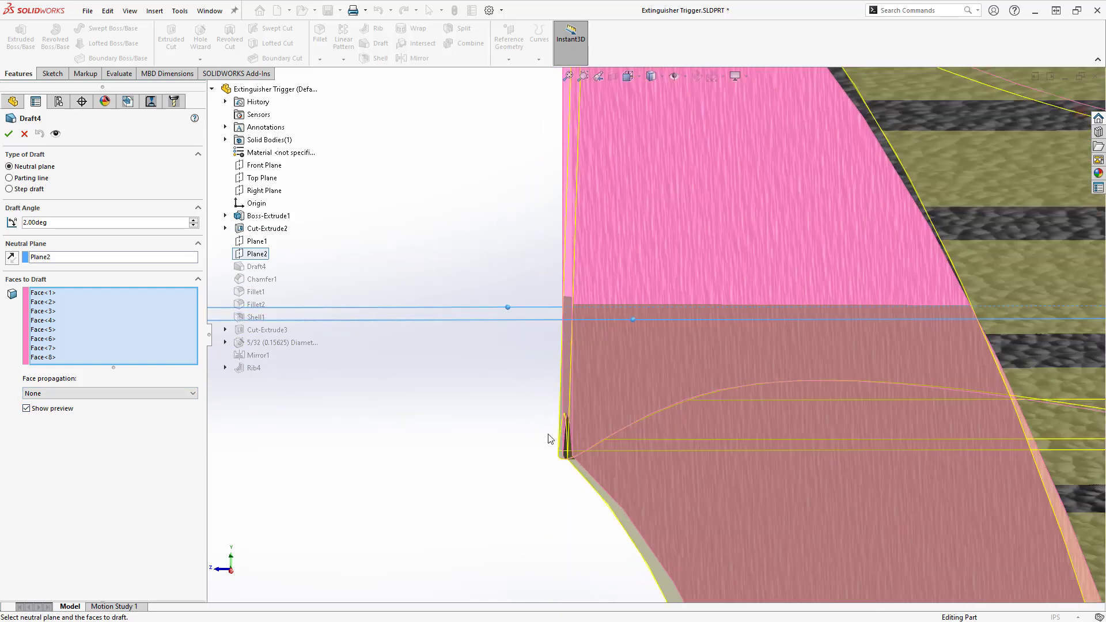
key(space)
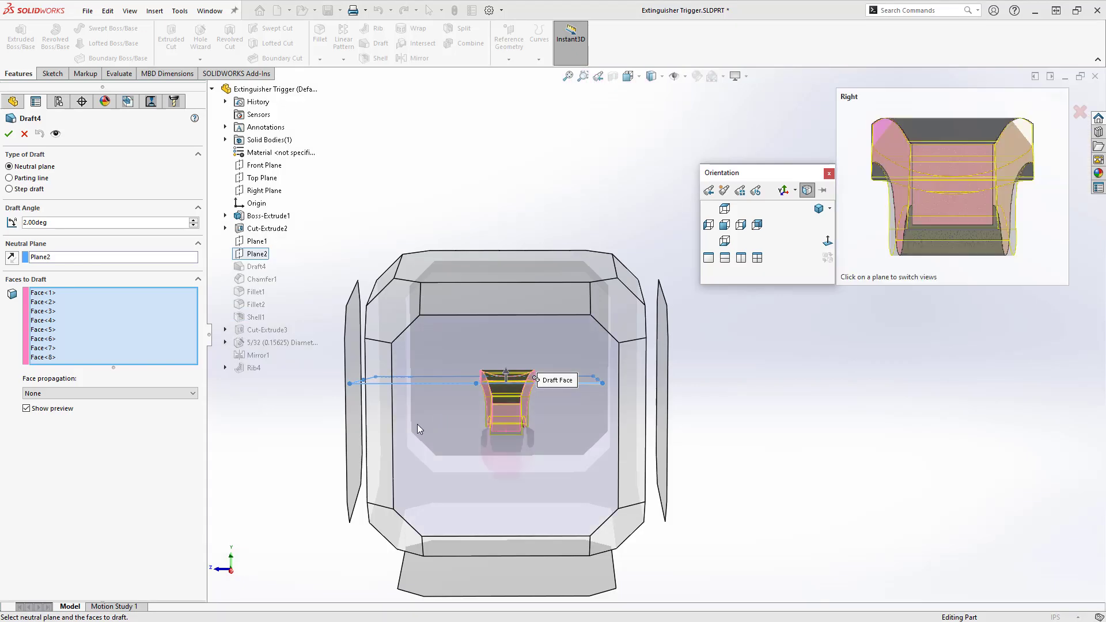
click(353, 432)
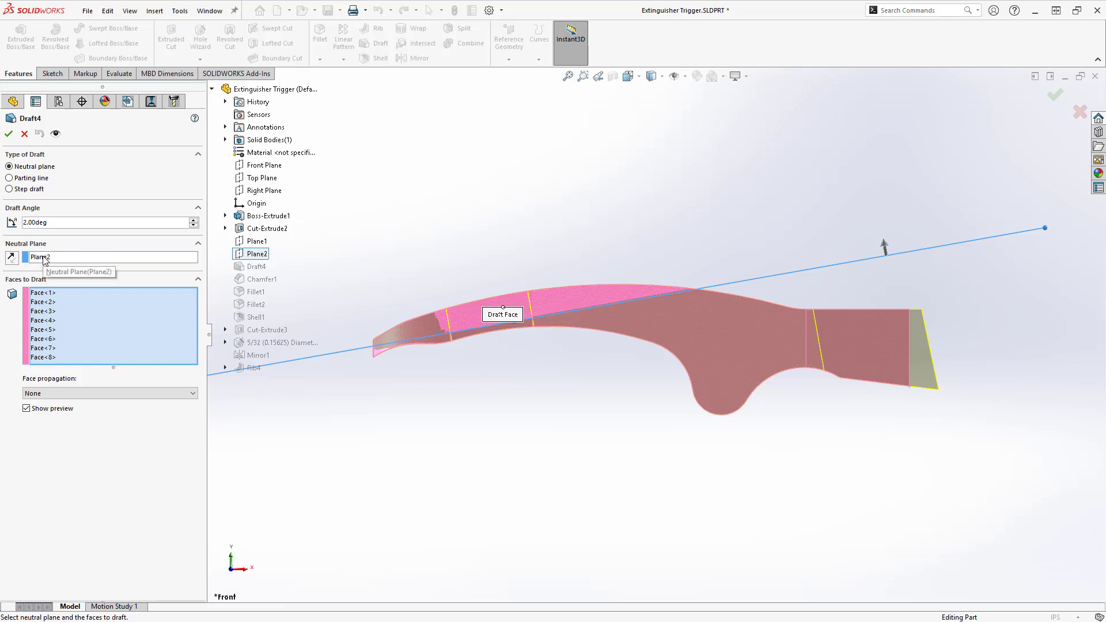
click(9, 134)
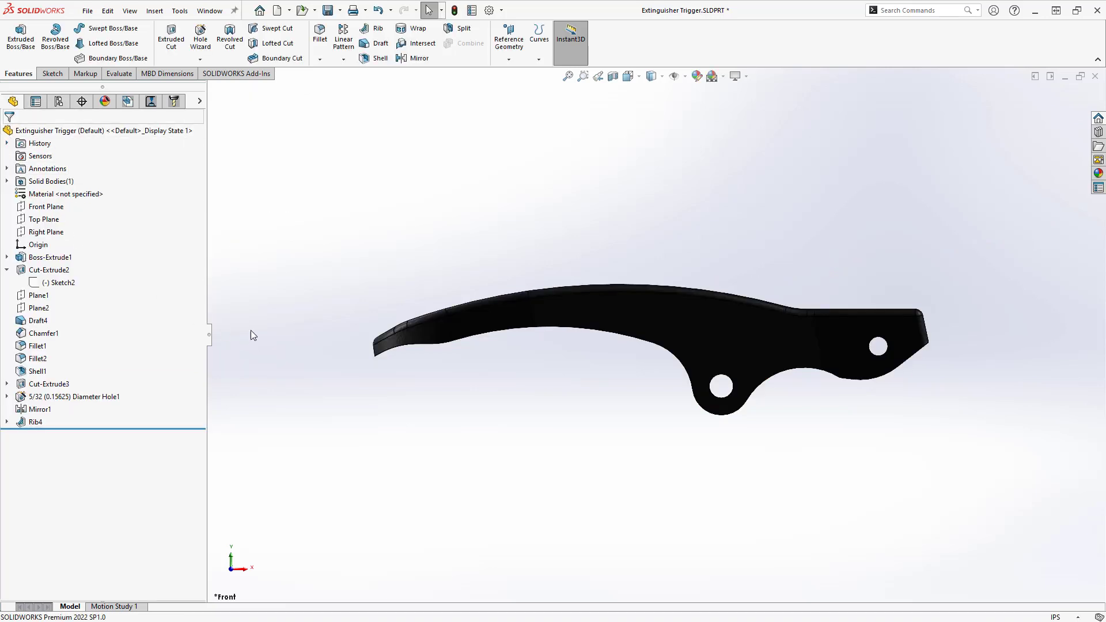
Step: Run a draft analysis on the trigger with Plane2 as the direction of pull and a 2° draft angle
click(127, 74)
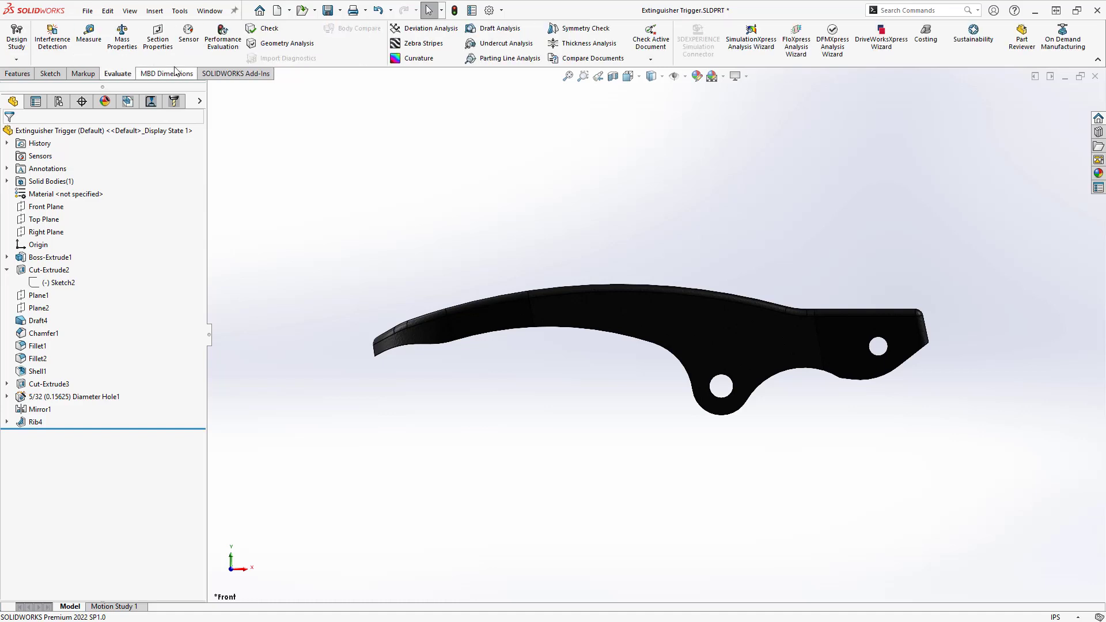
click(496, 29)
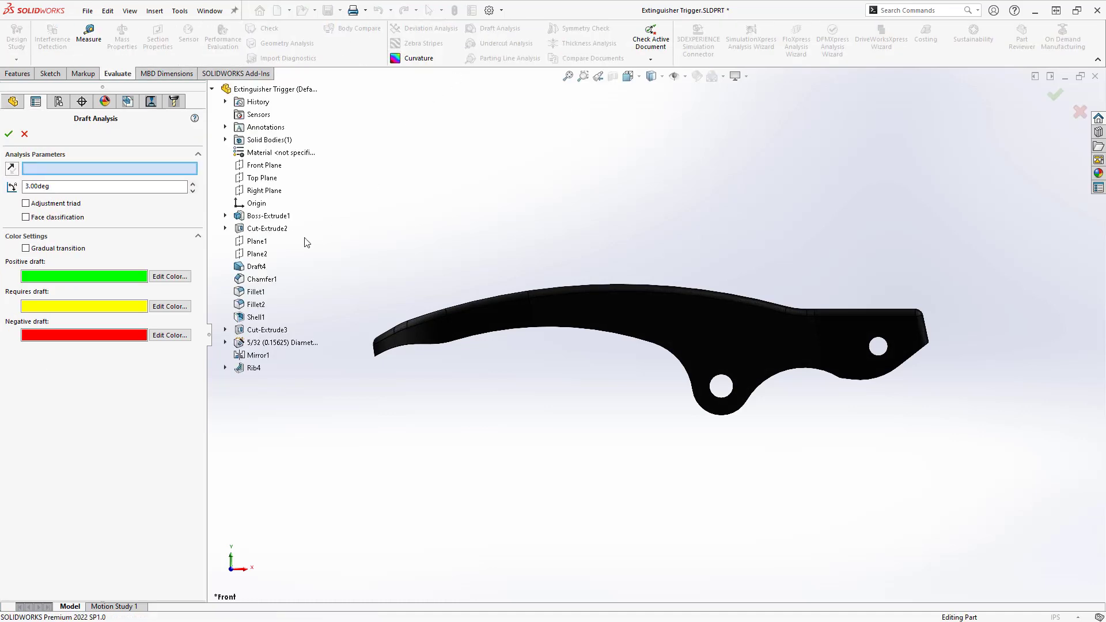
click(257, 254)
click(193, 190)
middle_drag(956, 288, 919, 387)
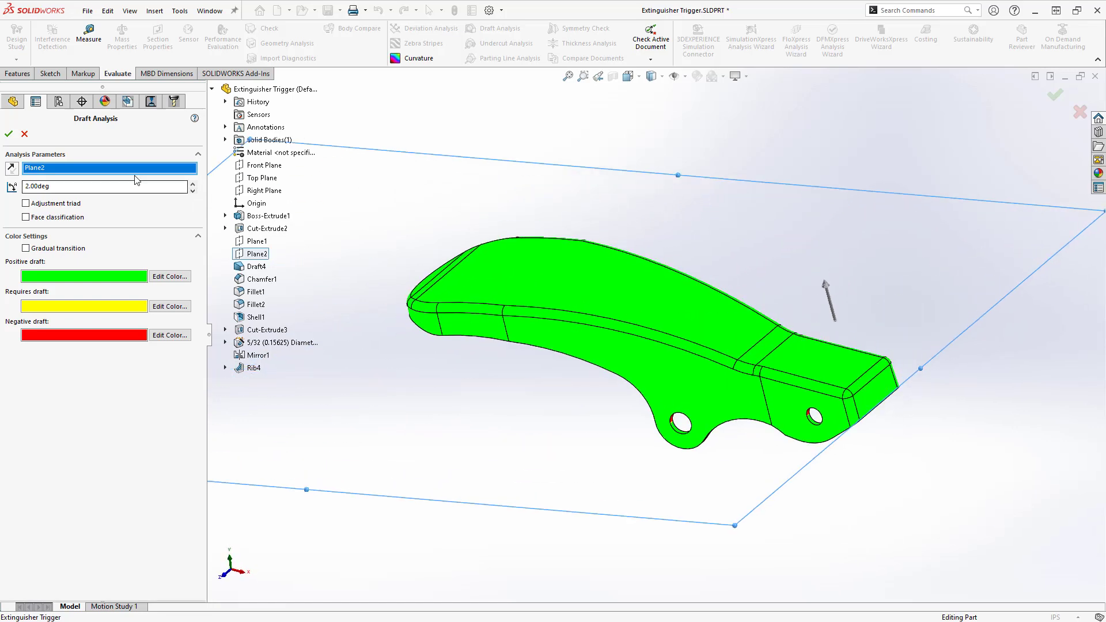
Step: Reverse the pull direction of the draft analysis, inspect the trigger from below, and cancel the analysis
click(15, 164)
middle_drag(518, 521, 533, 308)
middle_drag(973, 148, 1025, 247)
click(1080, 114)
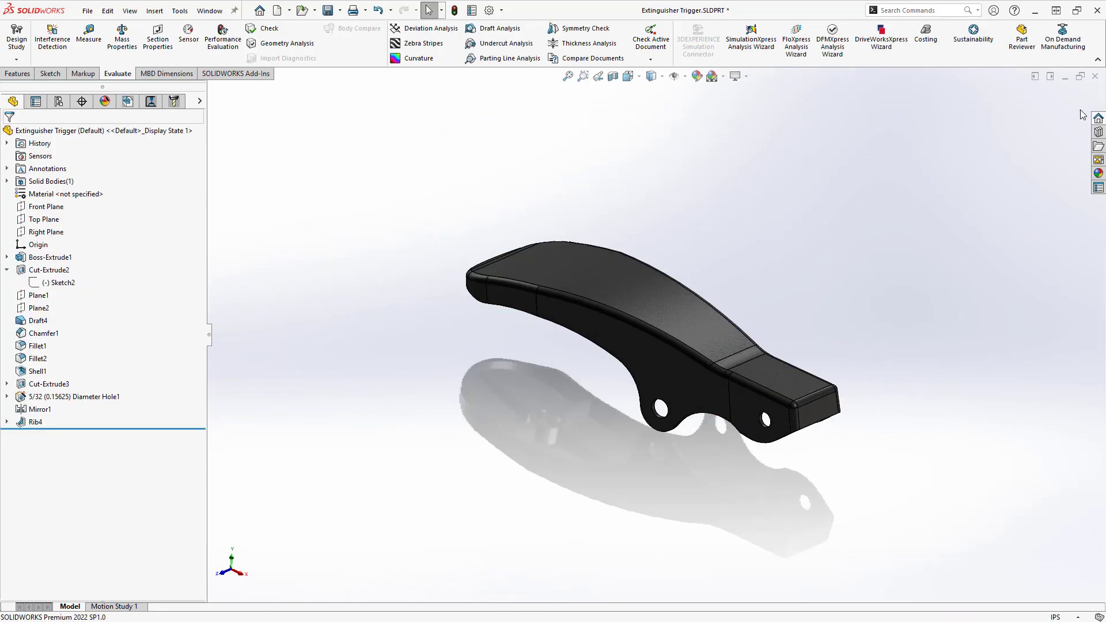
Step: Close the trigger part, open the Extinguisher Base part from the head assembly, and look at it from an angle
click(1095, 76)
click(537, 315)
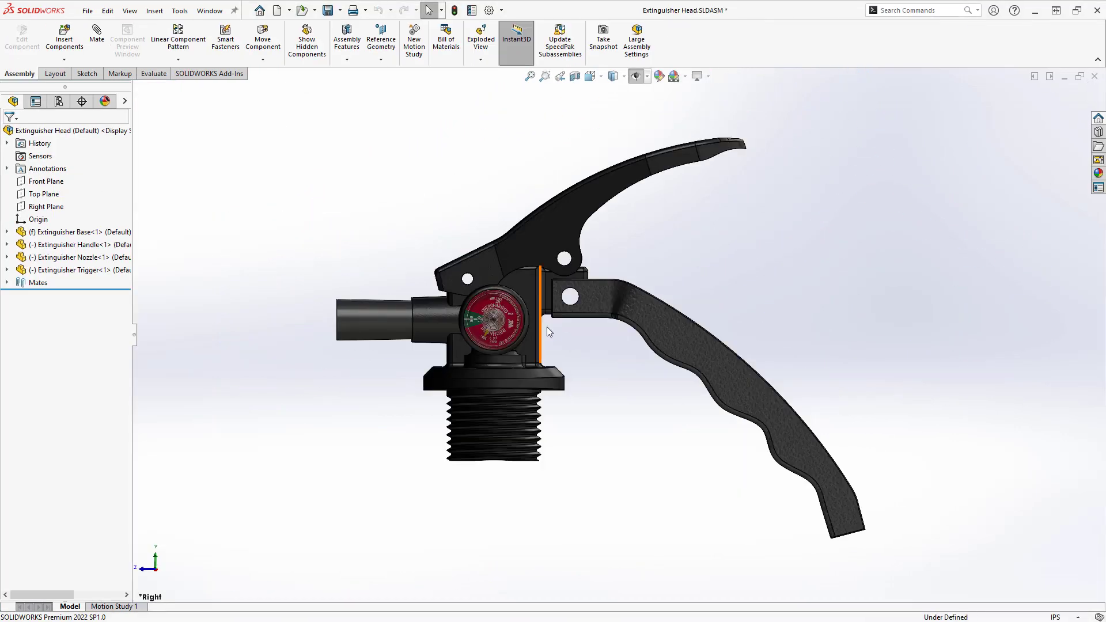
right_click(525, 281)
click(554, 189)
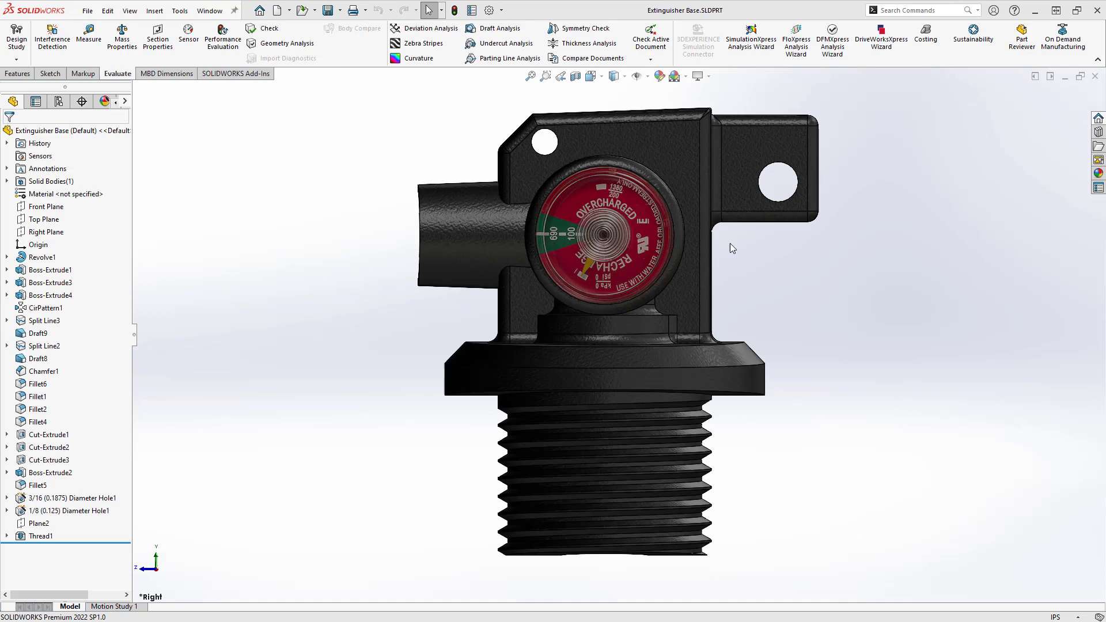
middle_drag(737, 249, 782, 272)
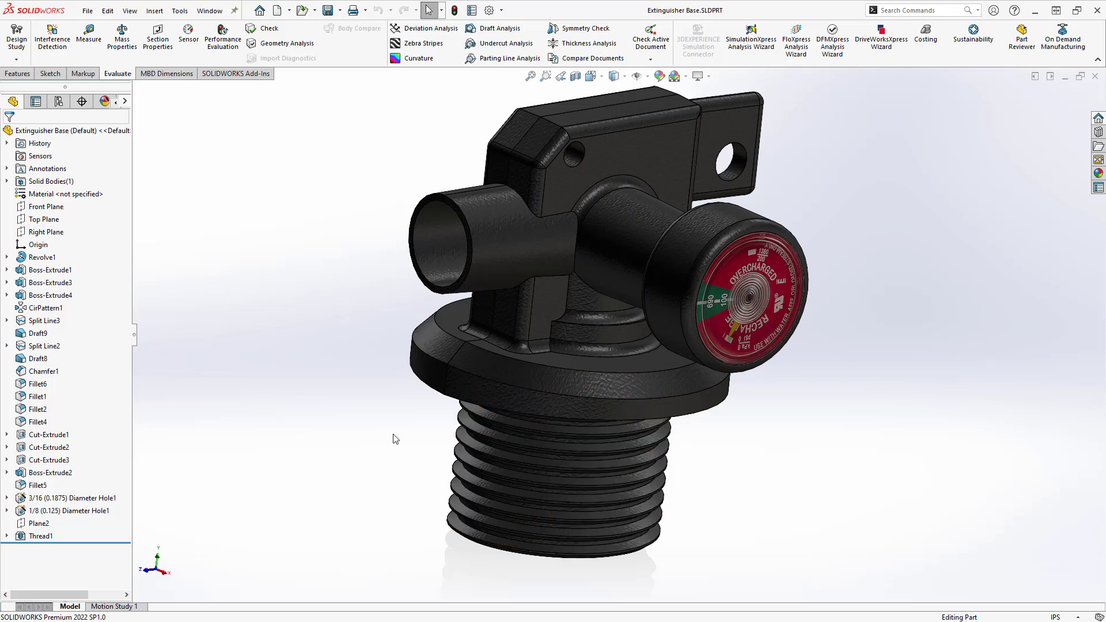
Step: Roll the base's history back to just after Fillet4 and show the part from the front
drag(108, 543, 112, 428)
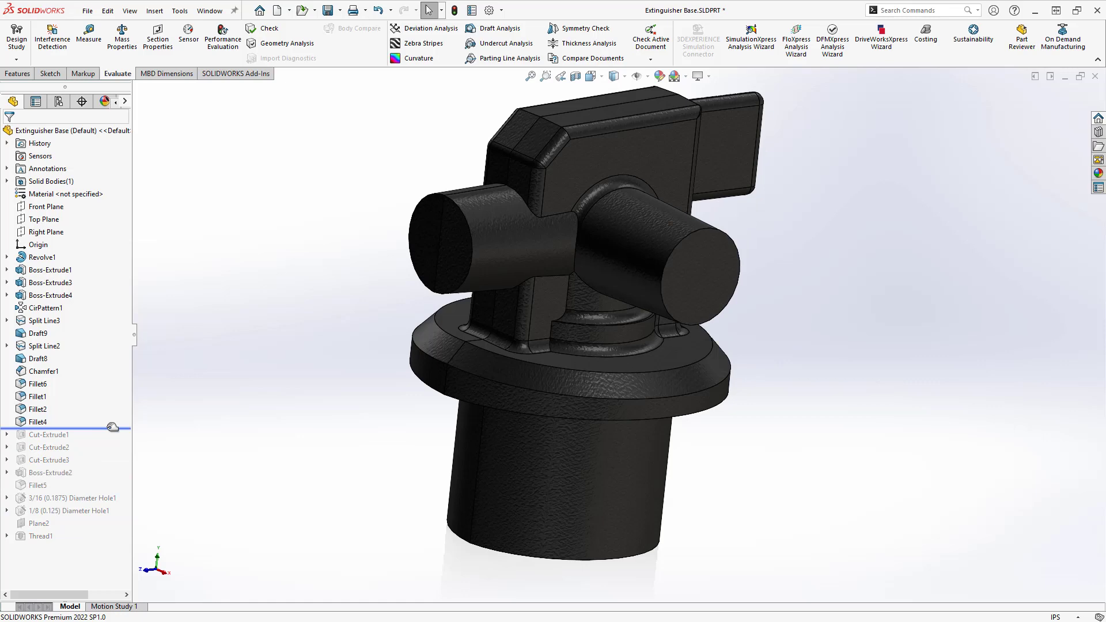
key(space)
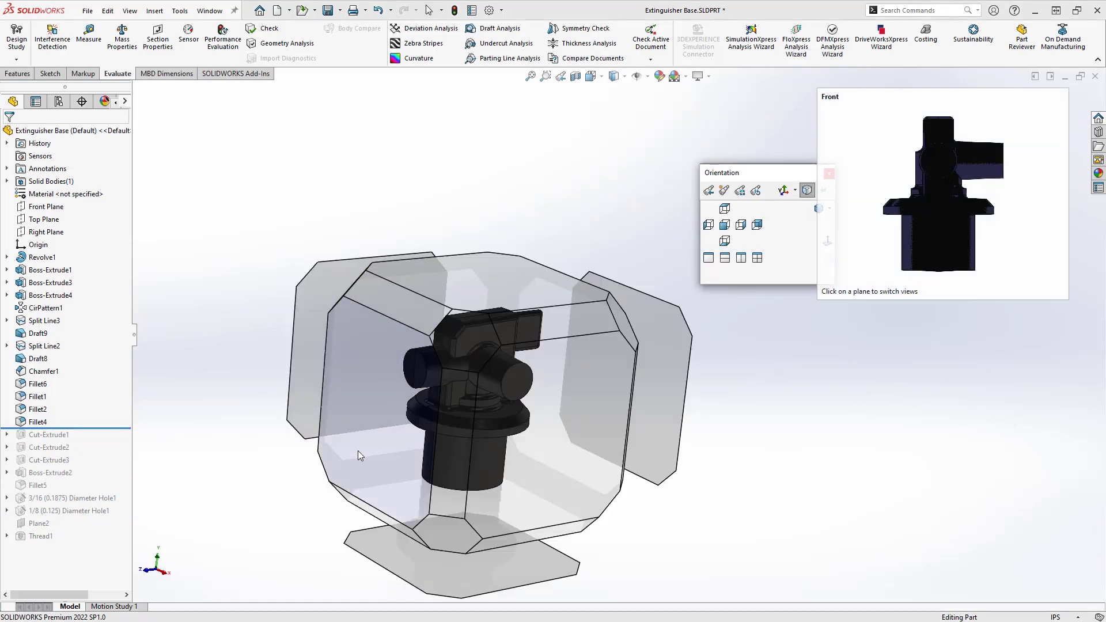
click(358, 450)
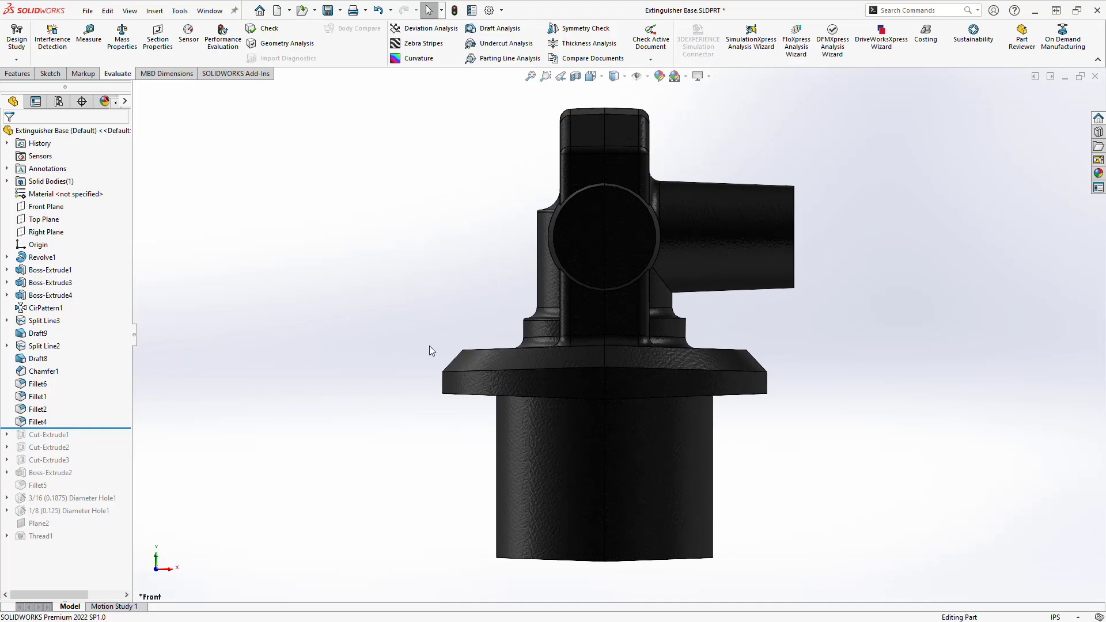
Step: Highlight Sketch14 under Split Line2 and examine where it divides the faces of the base
click(6, 346)
click(47, 360)
mouse_move(395, 345)
middle_down()
mouse_move(443, 321)
mouse_move(388, 341)
mouse_move(382, 355)
middle_up()
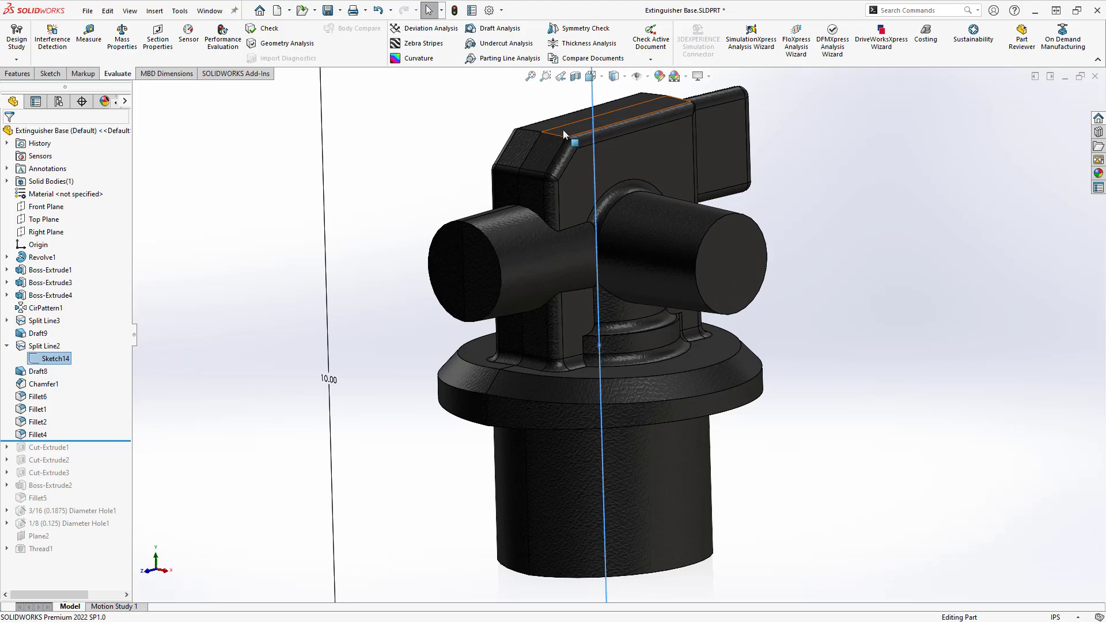
click(268, 276)
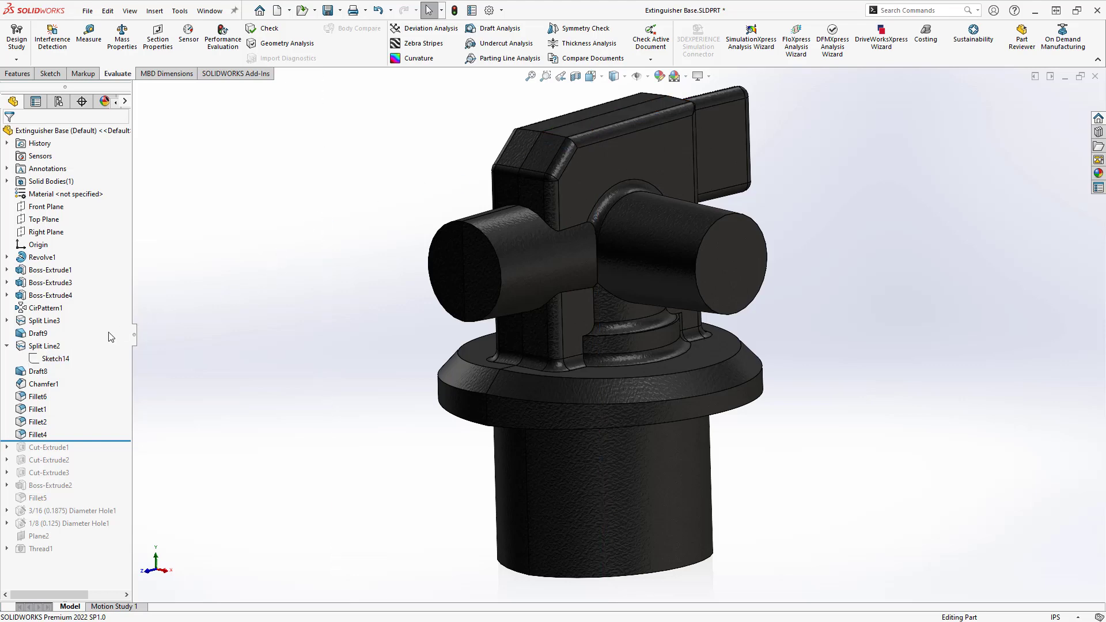
Step: Open Draft8 for editing and examine its parting lines, direction of pull and faces from both sides of the base
right_click(38, 371)
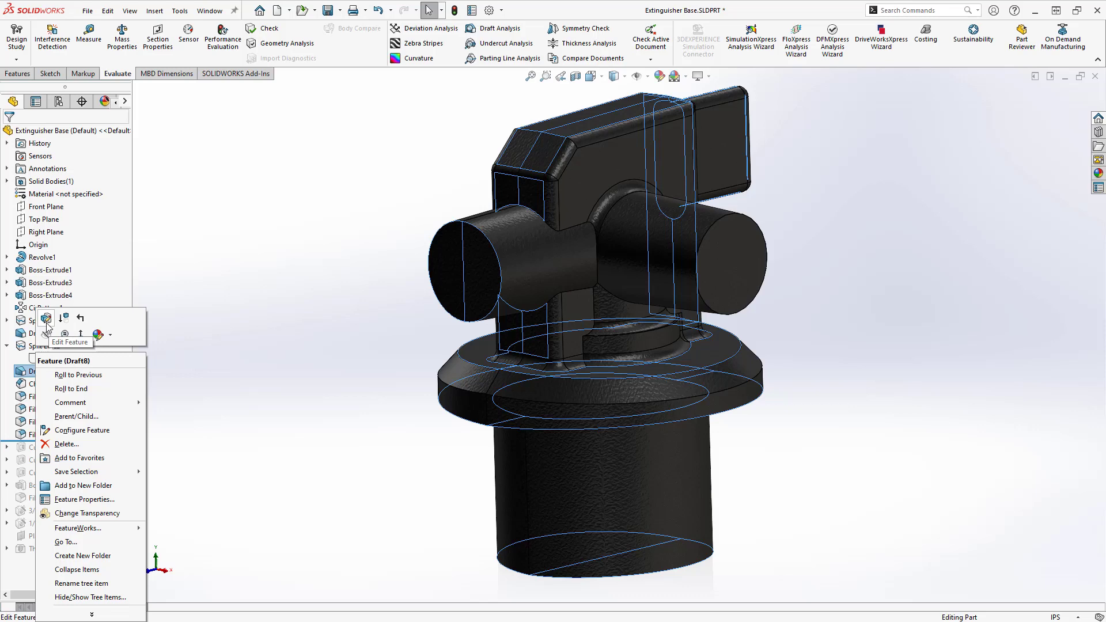
key(Escape)
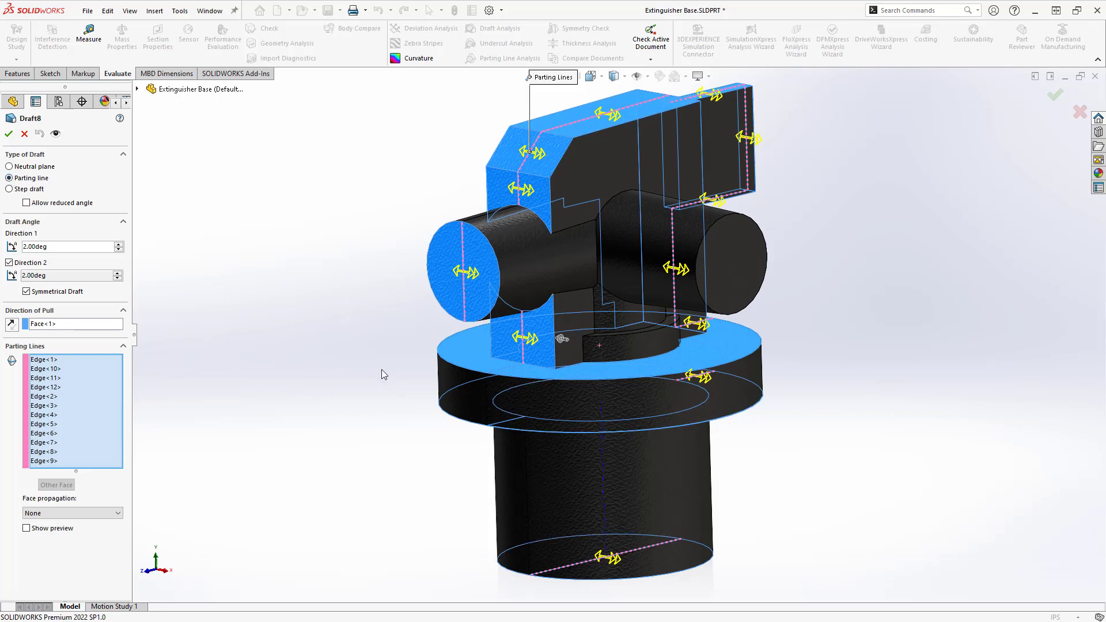
middle_drag(339, 341, 476, 242)
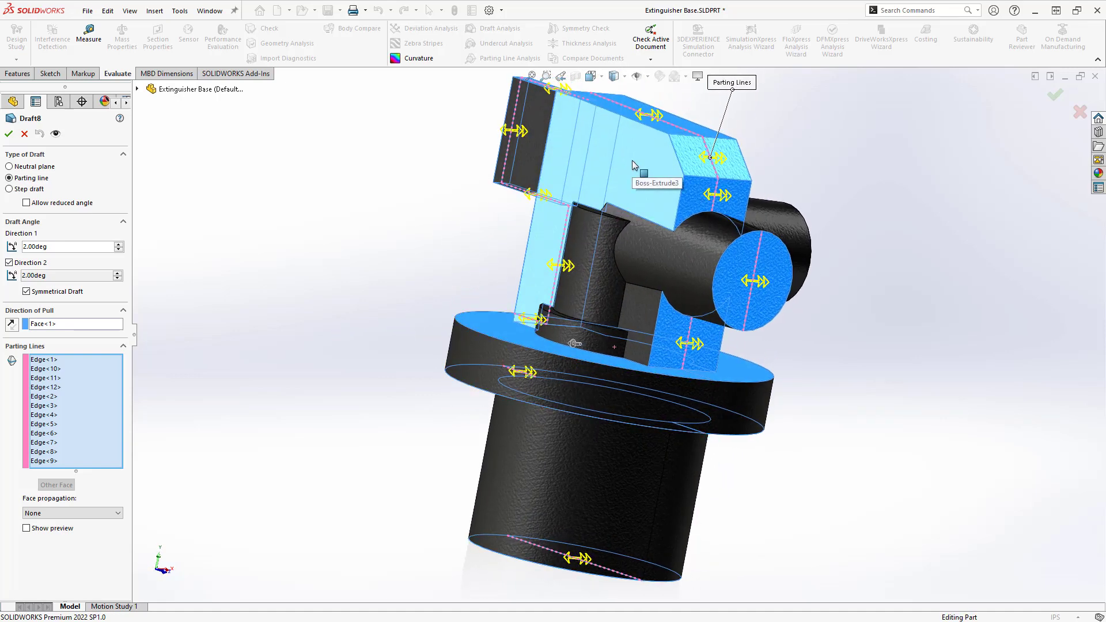
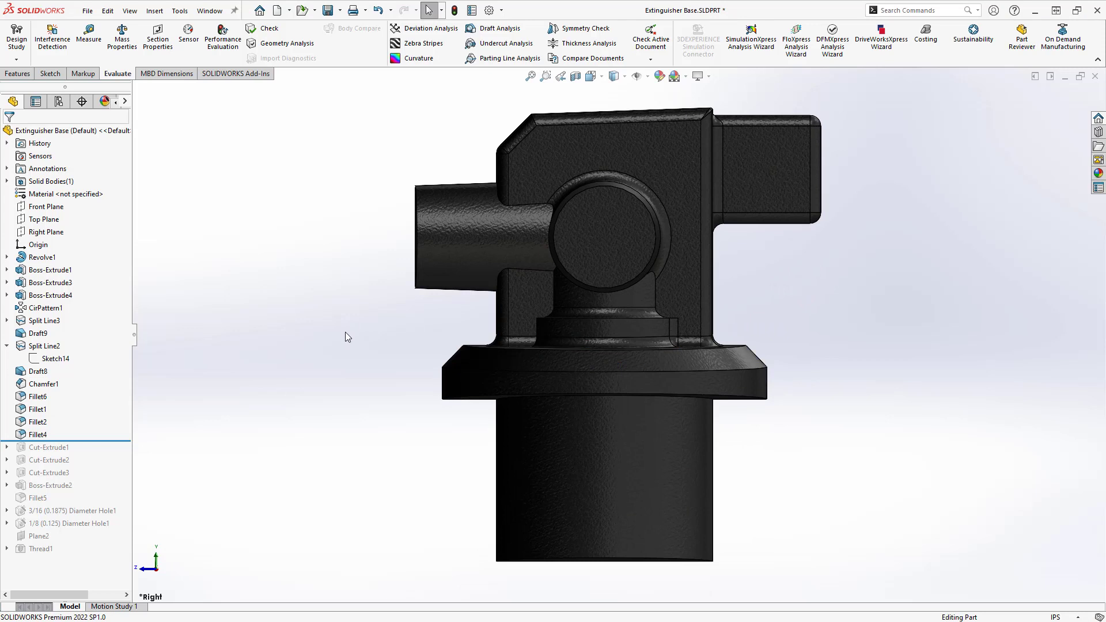
Step: Roll the base's history back to just after Draft9 and open that step draft for editing
mouse_move(104, 440)
mouse_down()
mouse_move(104, 313)
mouse_move(109, 335)
mouse_up()
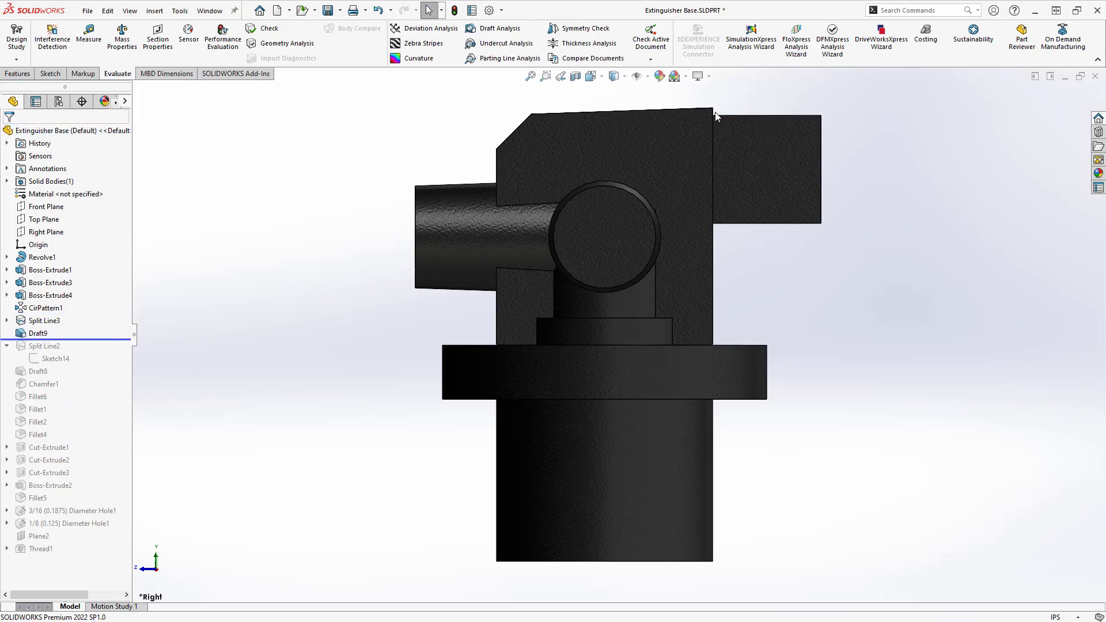
middle_drag(737, 102, 740, 279)
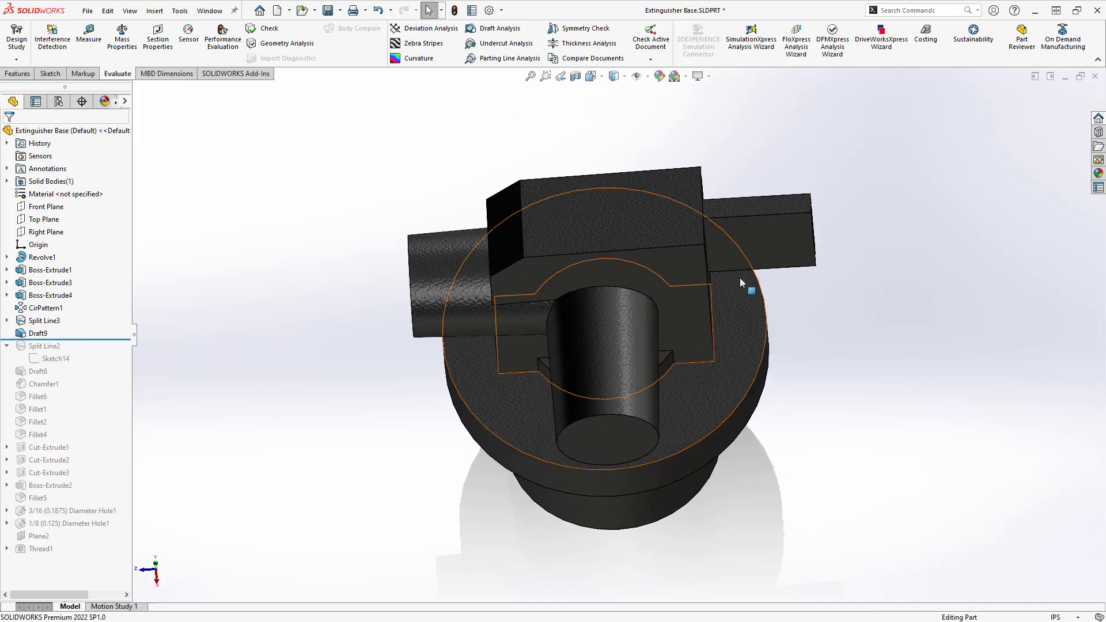
click(46, 333)
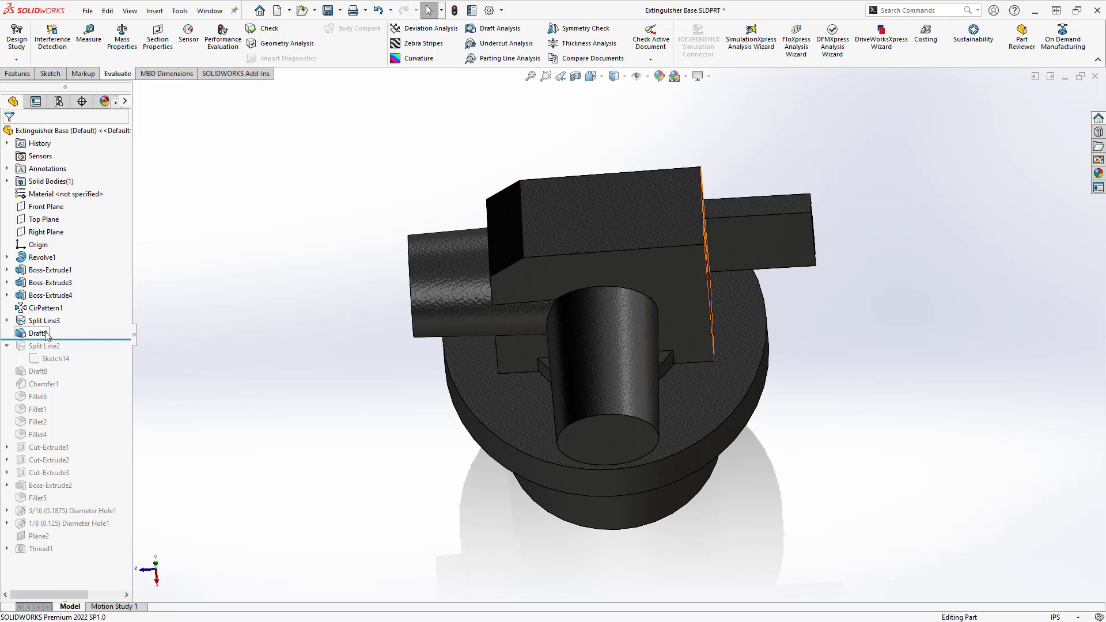
right_click(46, 333)
click(58, 306)
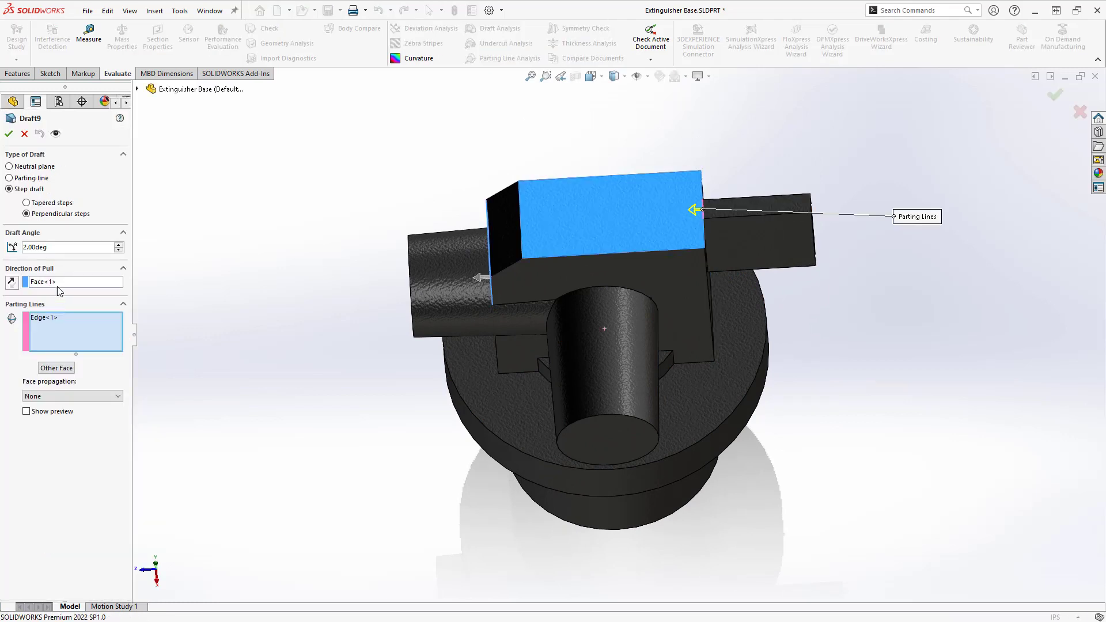
Step: Examine the step draft's direction-of-pull face and parting line edge on the upper block from an angle and from the right
click(9, 189)
click(704, 209)
middle_drag(346, 323, 387, 253)
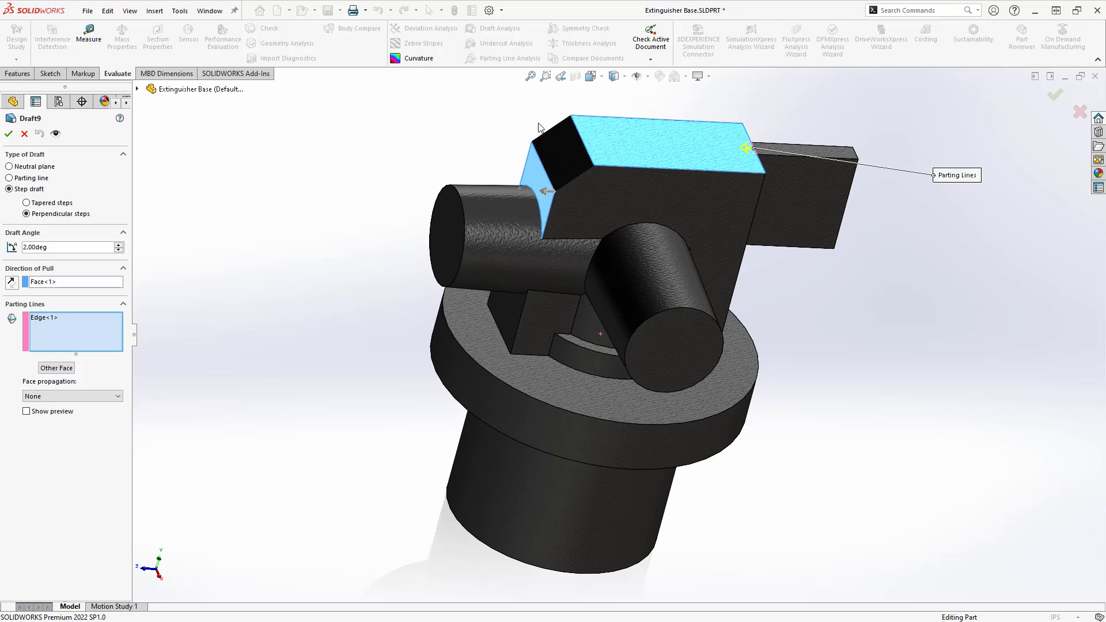
key(space)
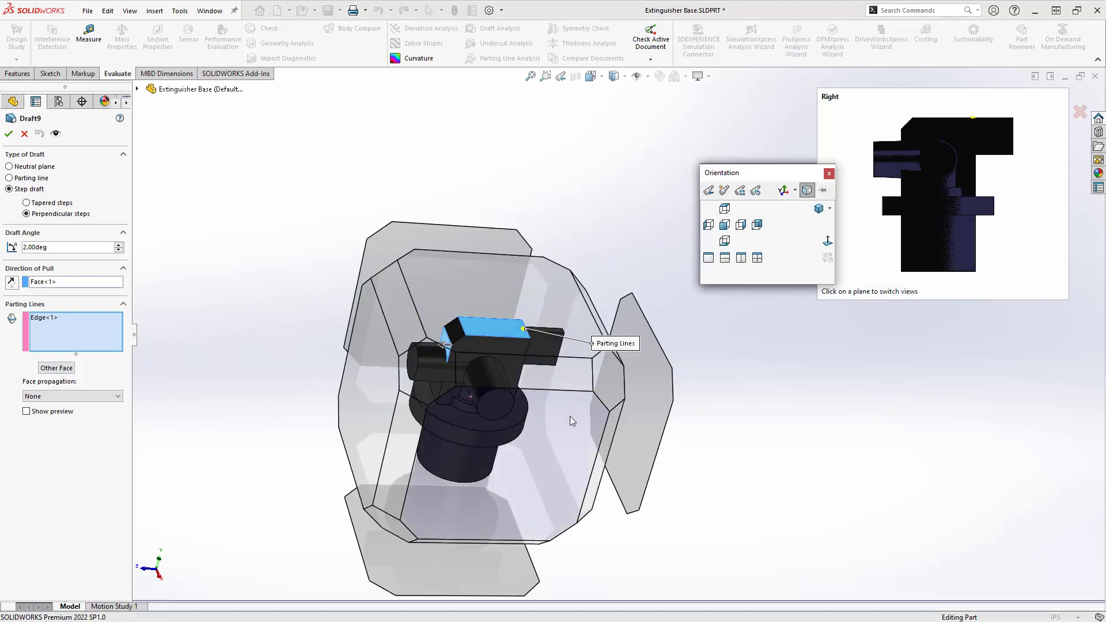
click(569, 413)
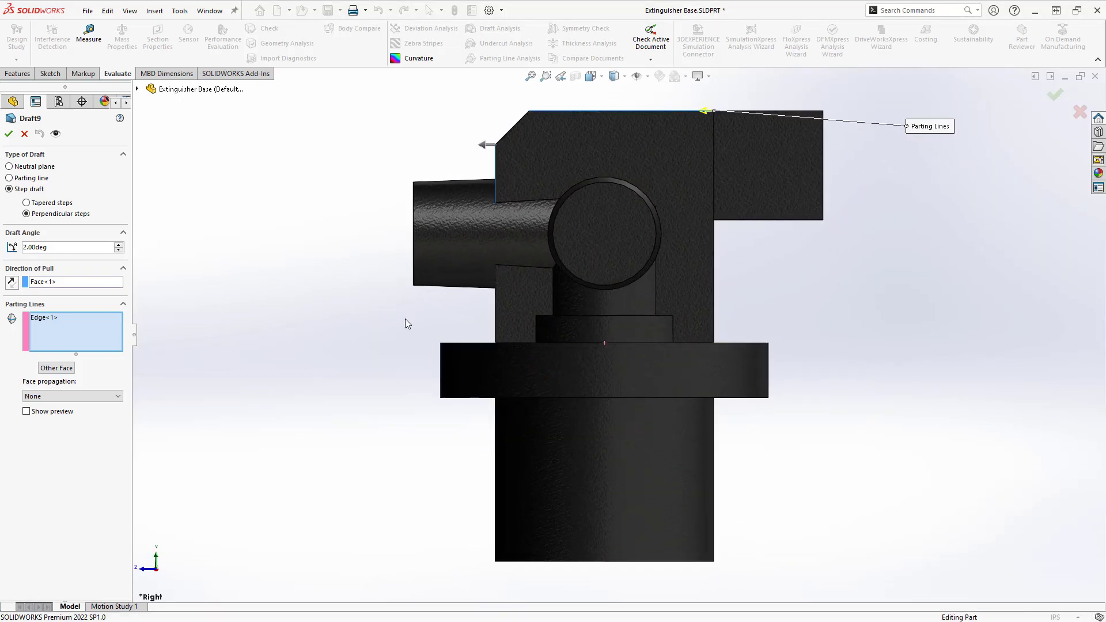
Step: Preview the perpendicular step of Draft9 up close, accept the feature, and return the base to an isometric view
click(26, 411)
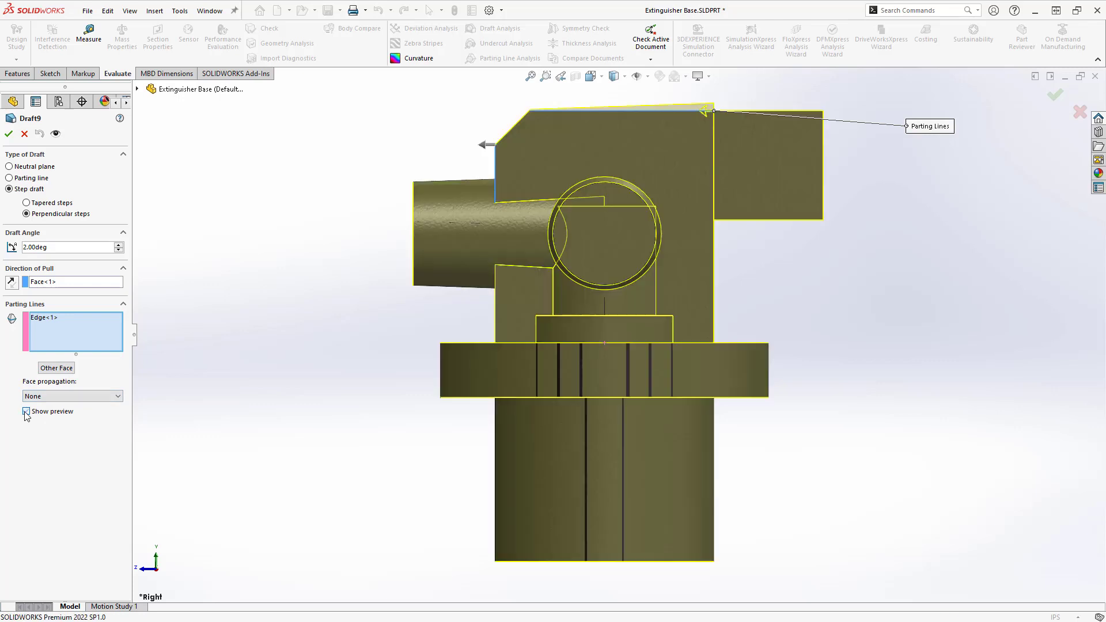
scroll(674, 129, down, 10)
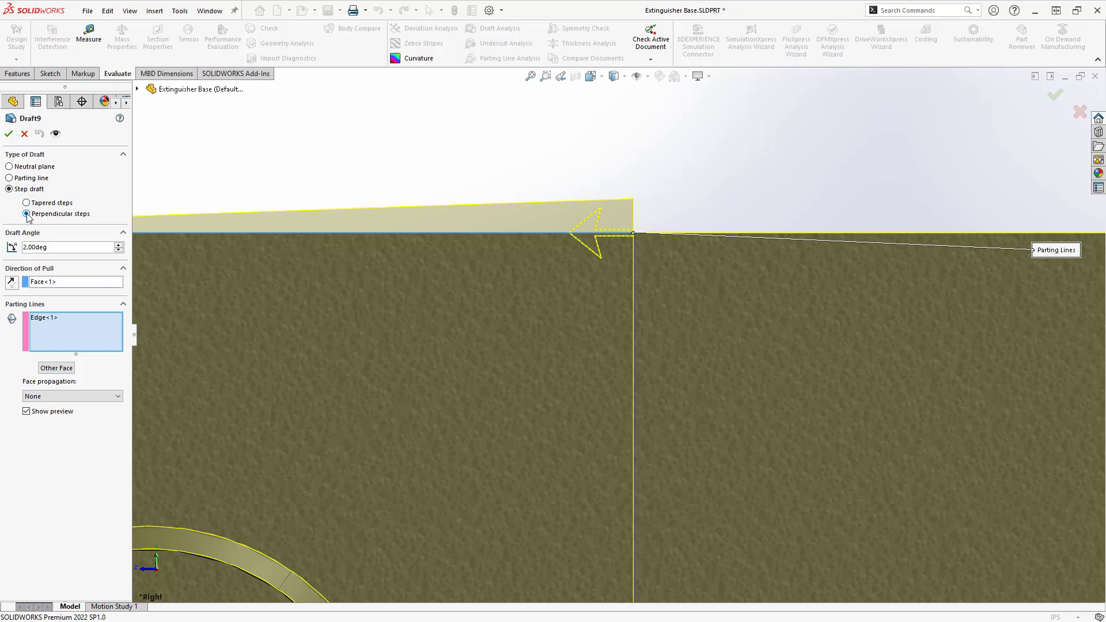
click(9, 134)
key(space)
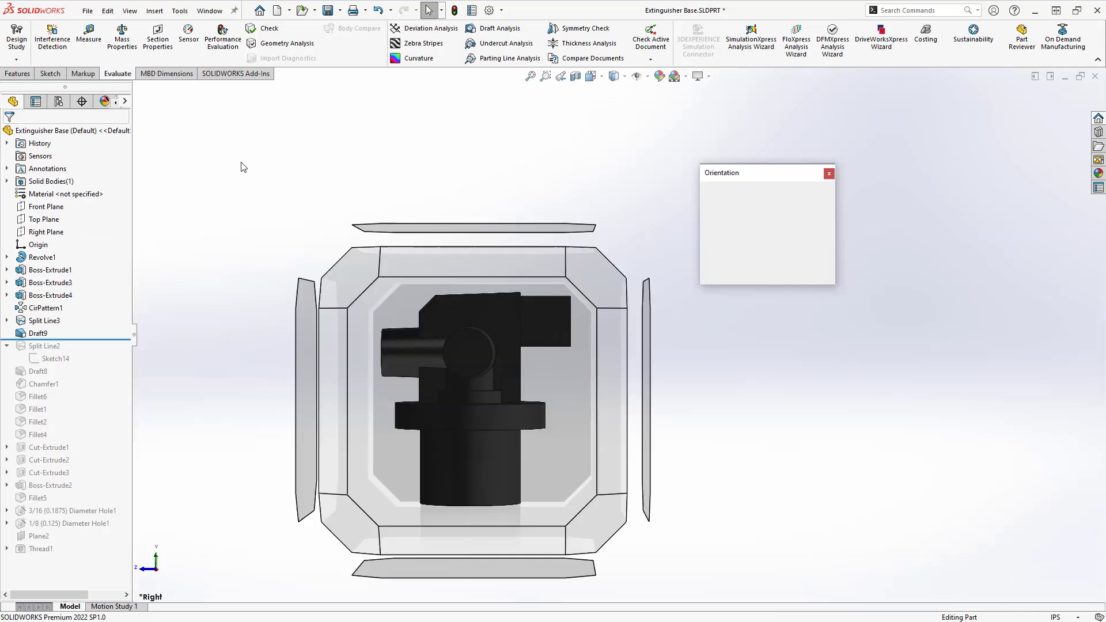
click(816, 206)
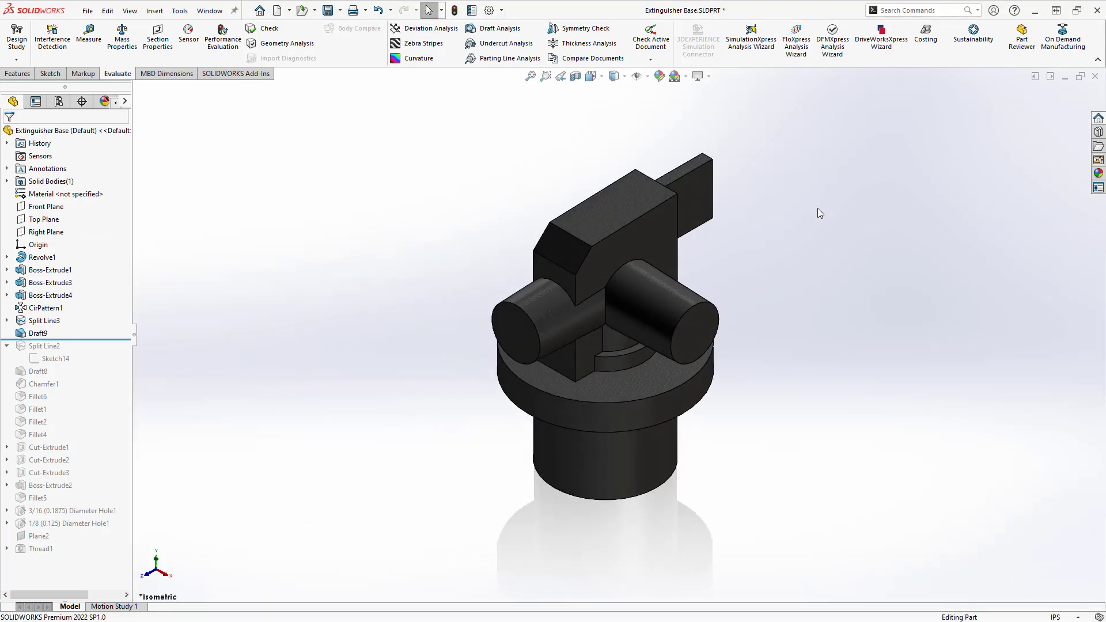
Step: Roll the base's history forward to just after Fillet4 and run a reversed draft analysis from the Right Plane at 2°
drag(113, 339, 91, 441)
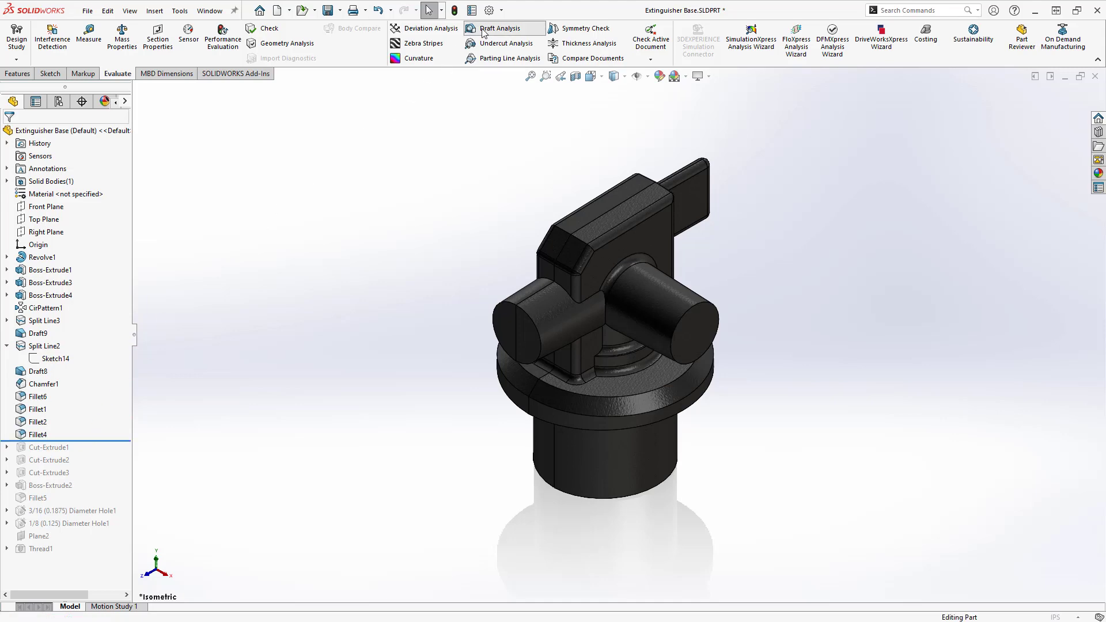
click(499, 28)
click(137, 89)
click(189, 190)
click(117, 191)
middle_drag(291, 267, 391, 274)
click(11, 168)
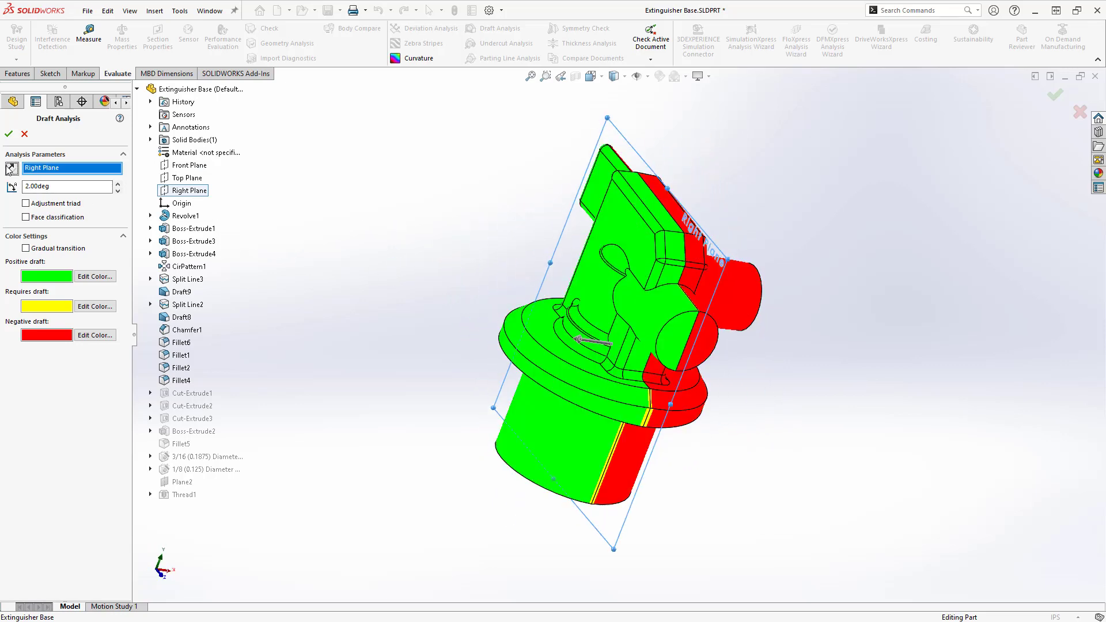
click(24, 134)
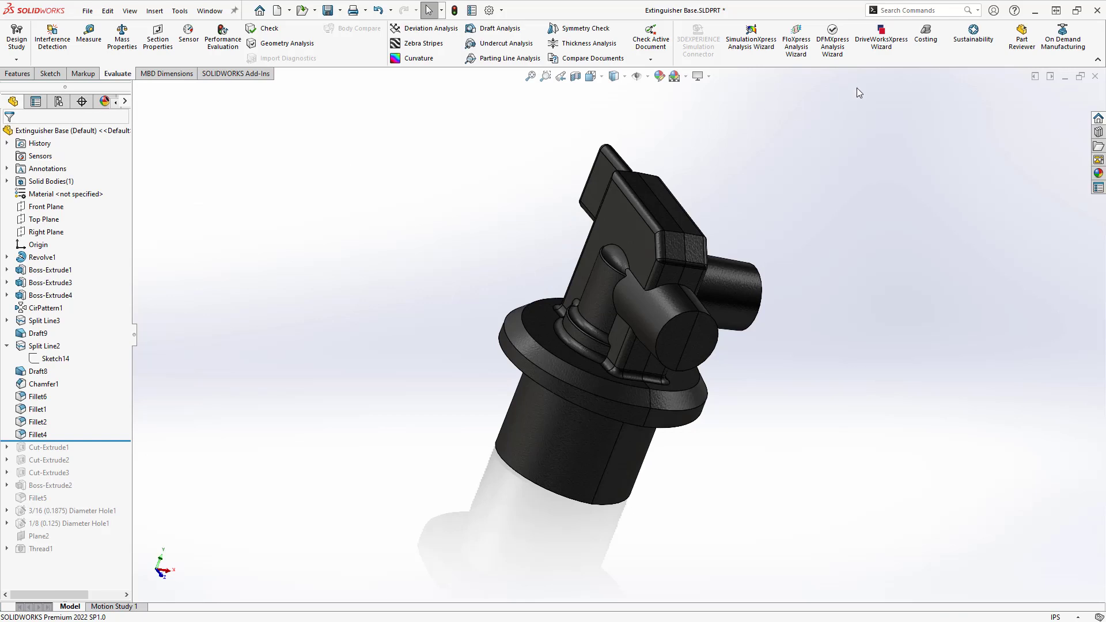
Step: Close the base without saving, discard its changes in the assembly, and open the Extinguisher Handle part
click(1095, 76)
click(573, 314)
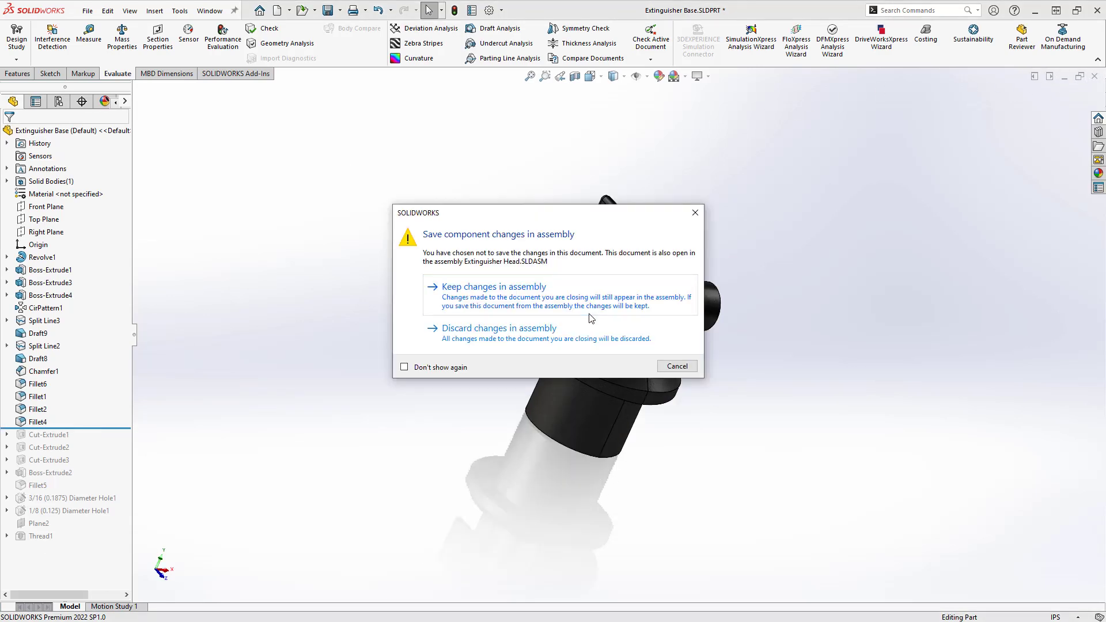
click(550, 329)
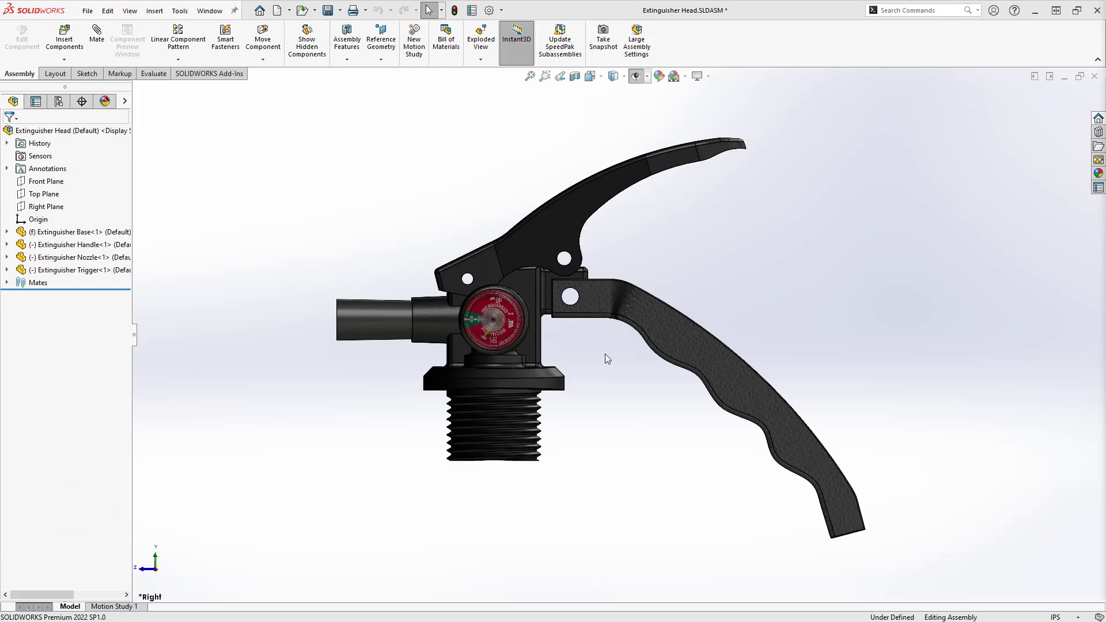
right_click(671, 320)
click(699, 190)
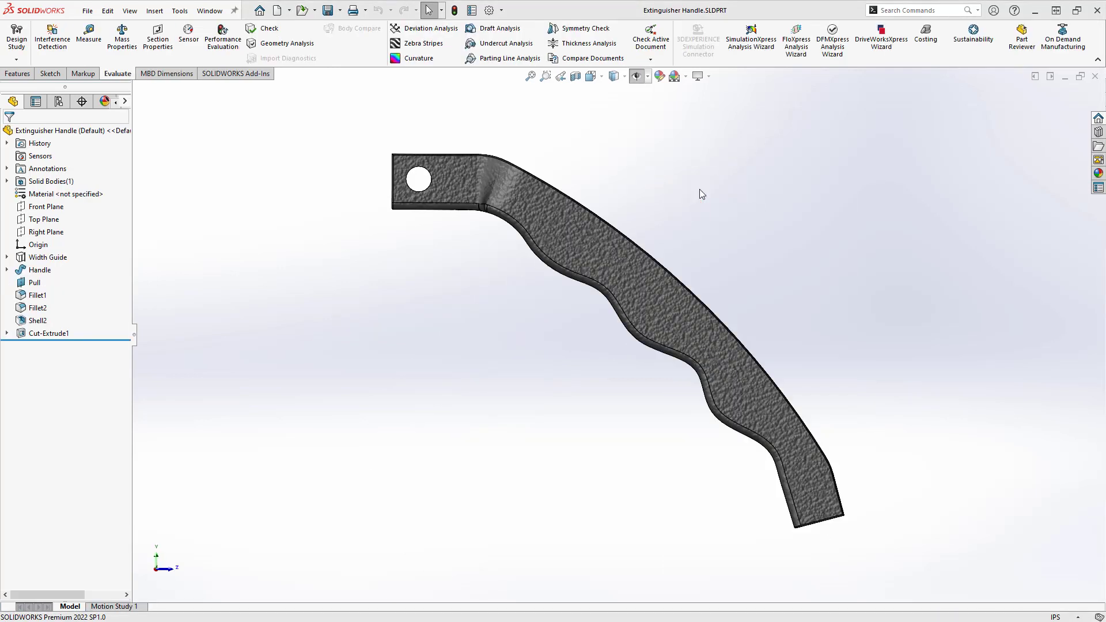
Step: Examine the handle's outer and inner faces with a draft analysis from the Pull plane at 2°
middle_drag(702, 189, 548, 221)
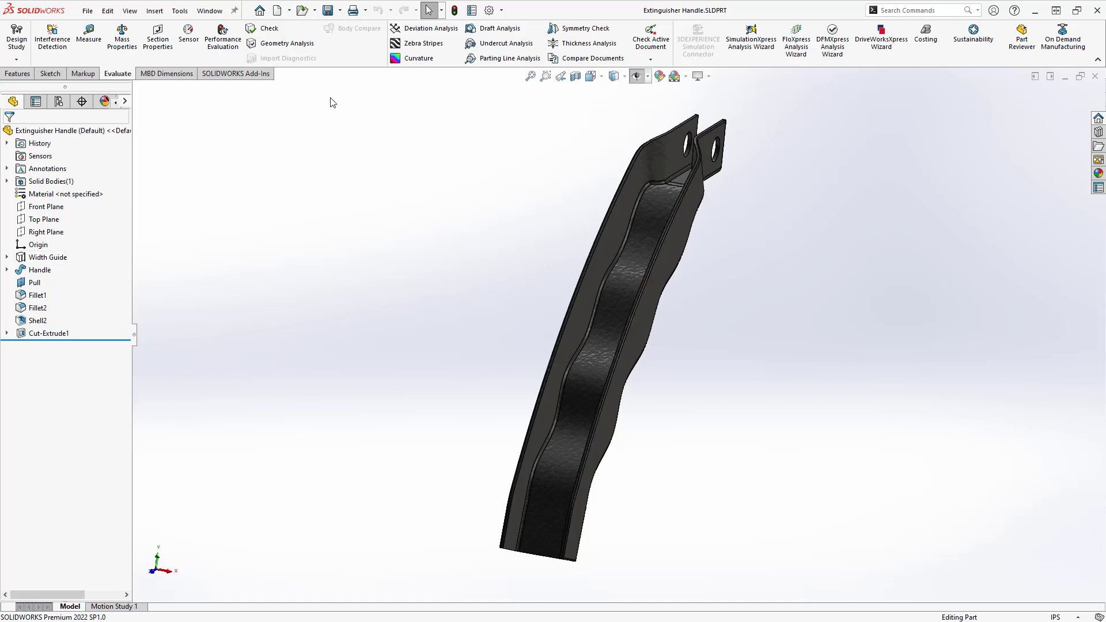
click(496, 28)
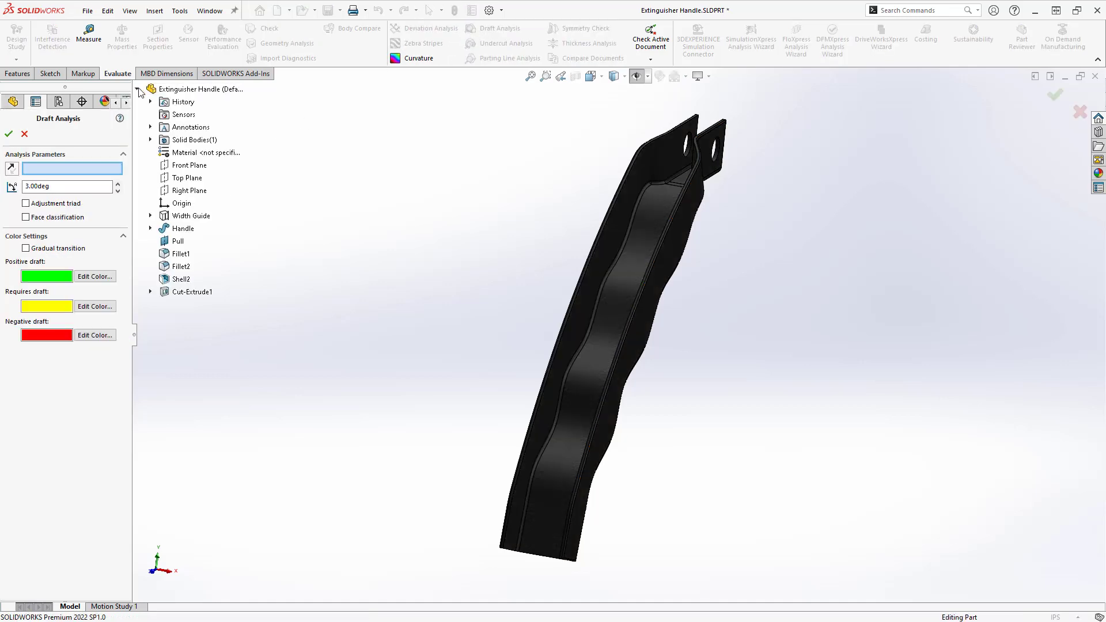
click(178, 241)
click(118, 191)
middle_drag(455, 427, 399, 326)
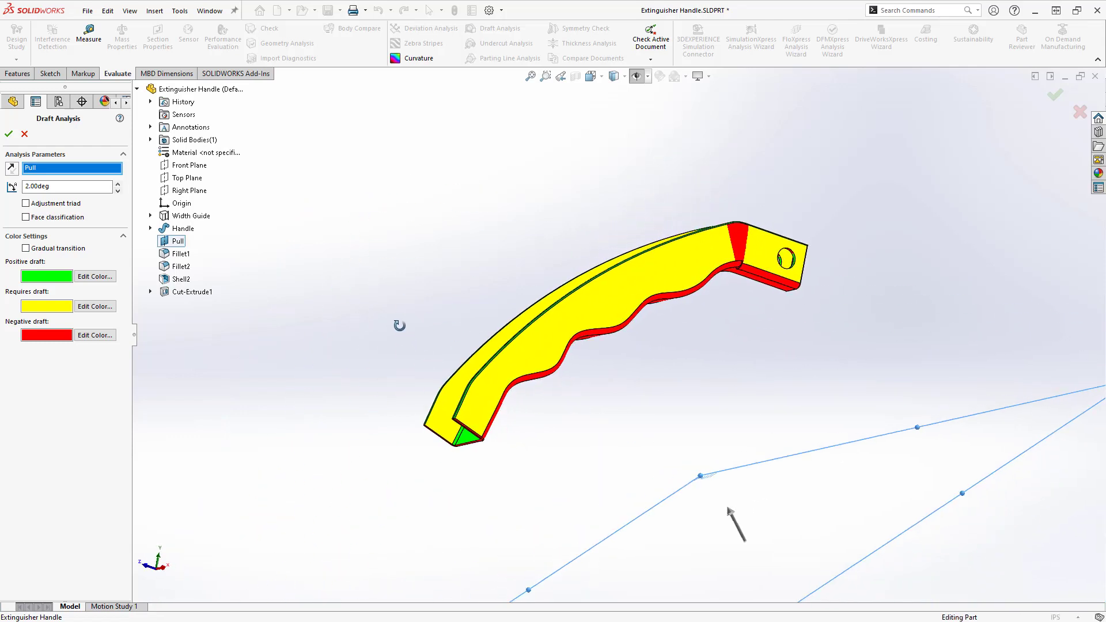
click(24, 134)
Step: Try to apply a 2° neutral-plane draft to the handle's two side faces, using the Pull plane as neutral plane
click(17, 74)
click(375, 43)
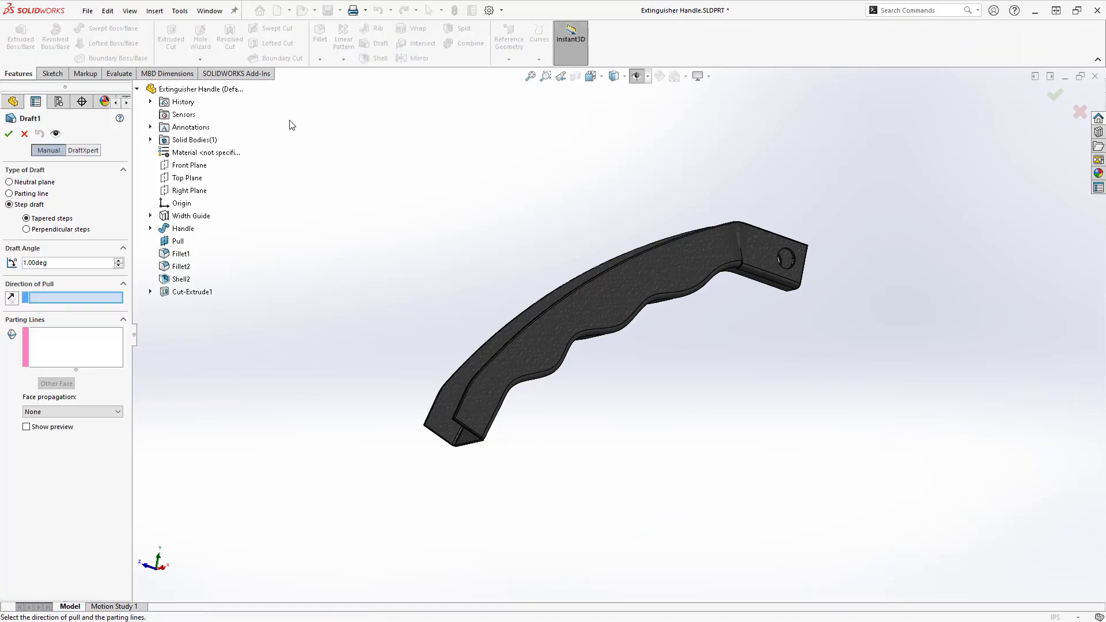
click(178, 241)
click(119, 260)
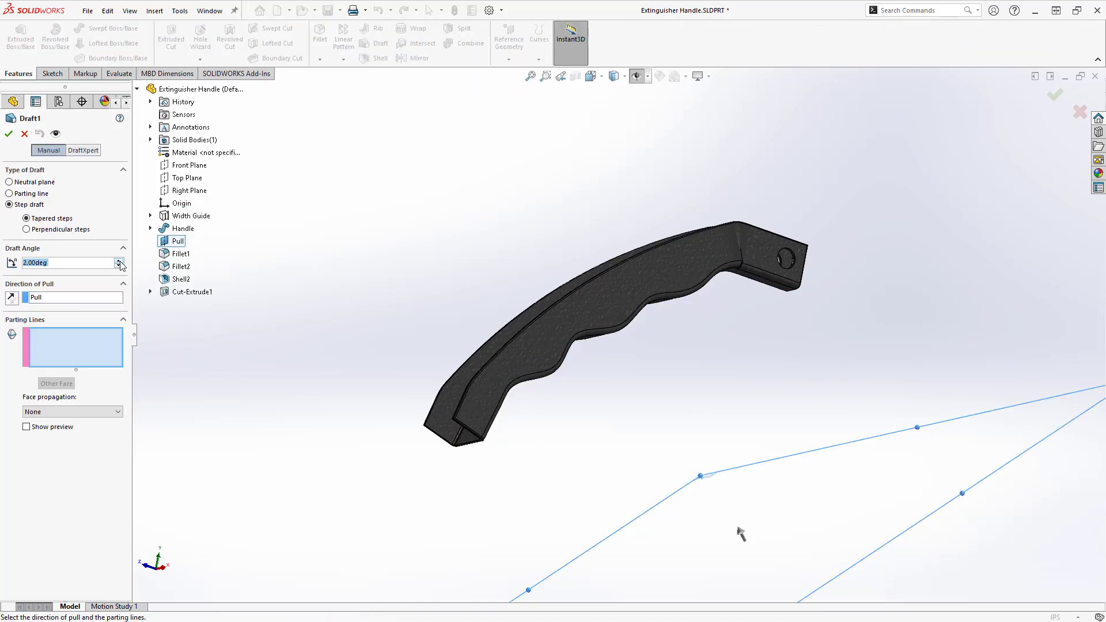
click(41, 183)
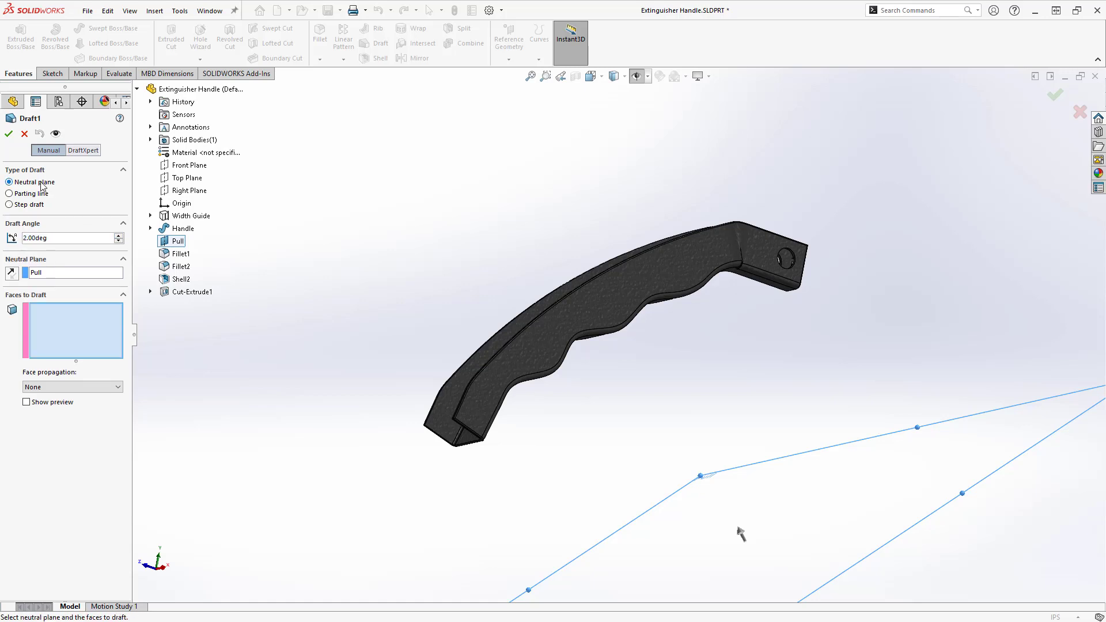
click(593, 312)
middle_drag(593, 313, 731, 329)
click(634, 308)
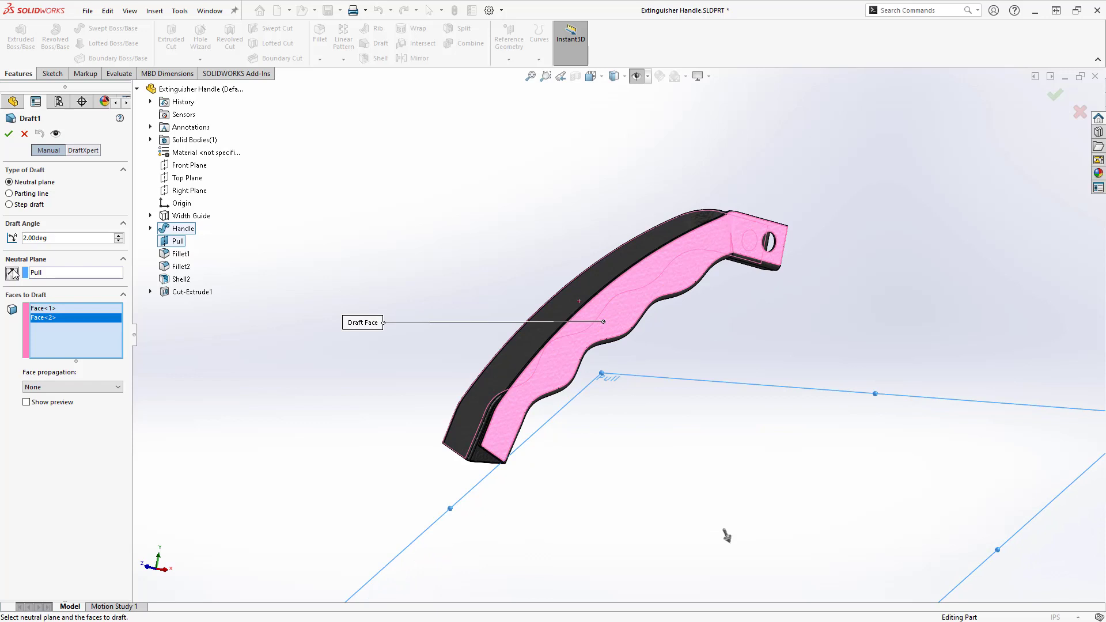
click(9, 134)
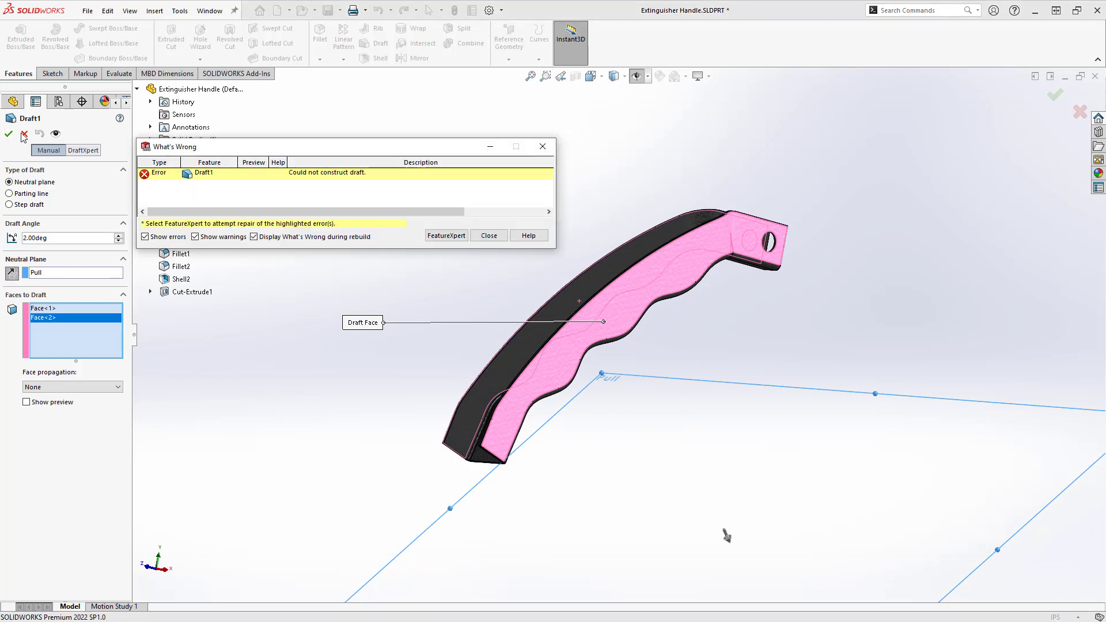
click(501, 234)
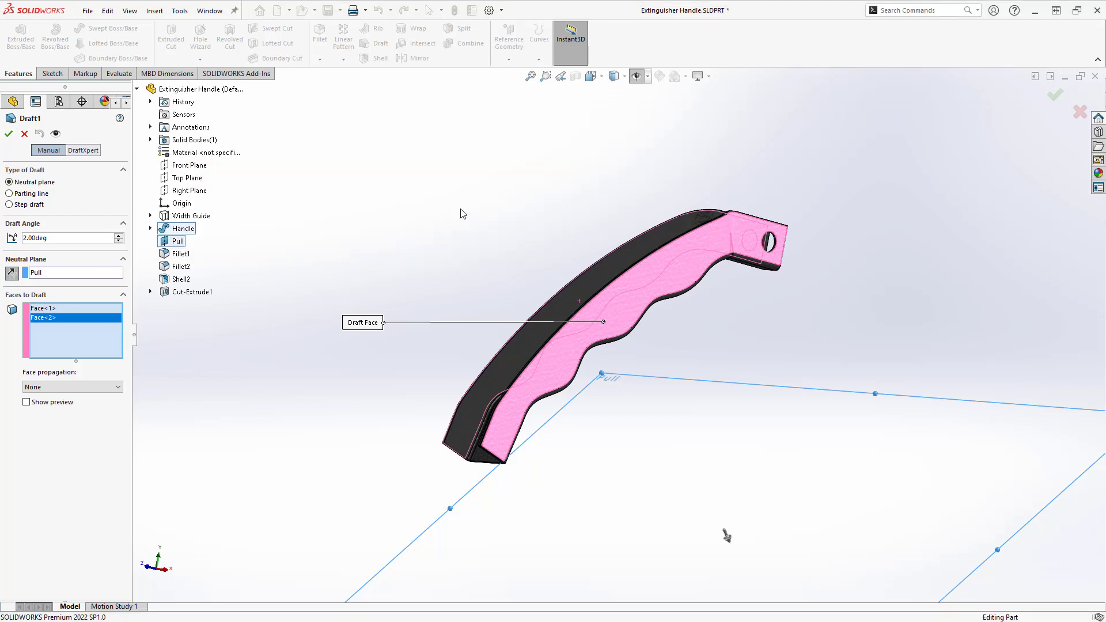
click(24, 134)
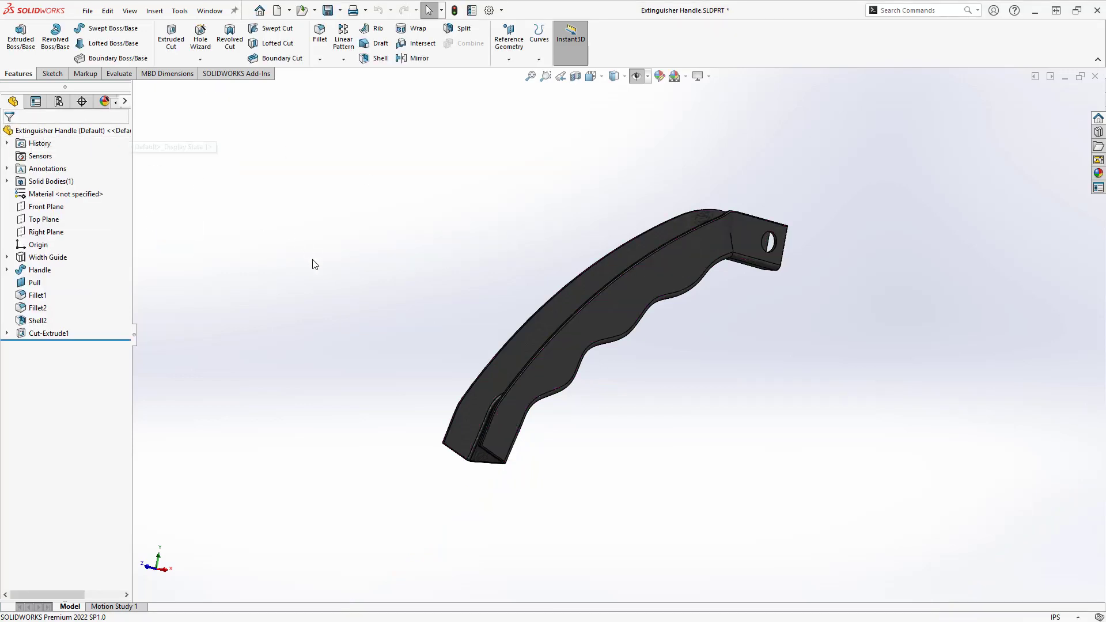
Step: Edit the Profile sketch of the Handle sweep: remove the relation holding its left side vertical and pull the lower-left corner inward
click(6, 269)
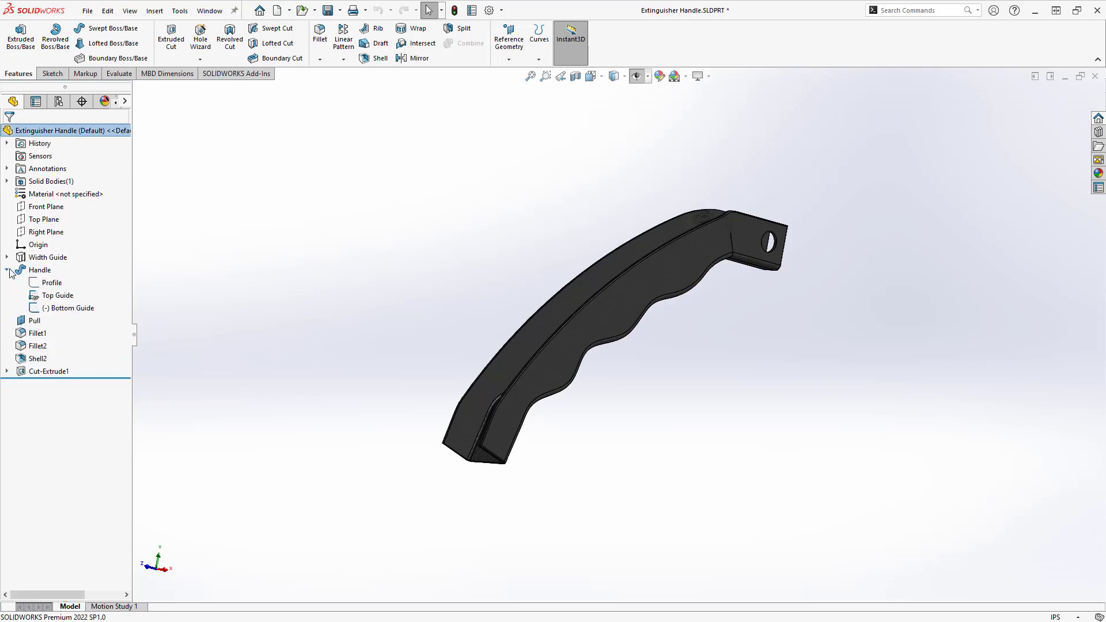
right_click(49, 284)
click(42, 245)
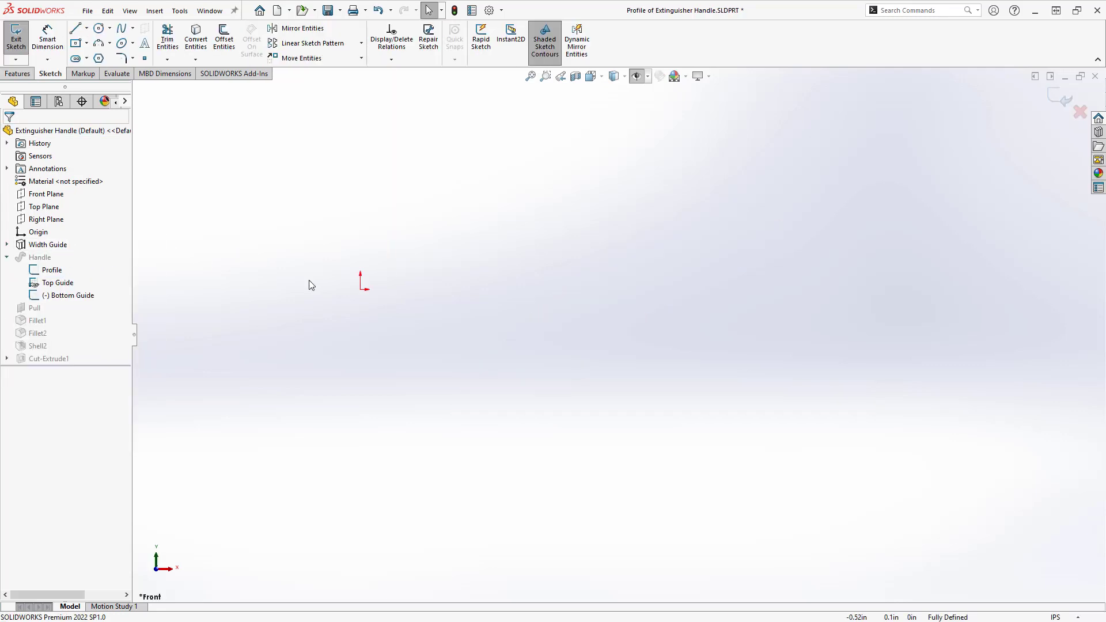
click(455, 220)
key(Delete)
drag(463, 290, 479, 293)
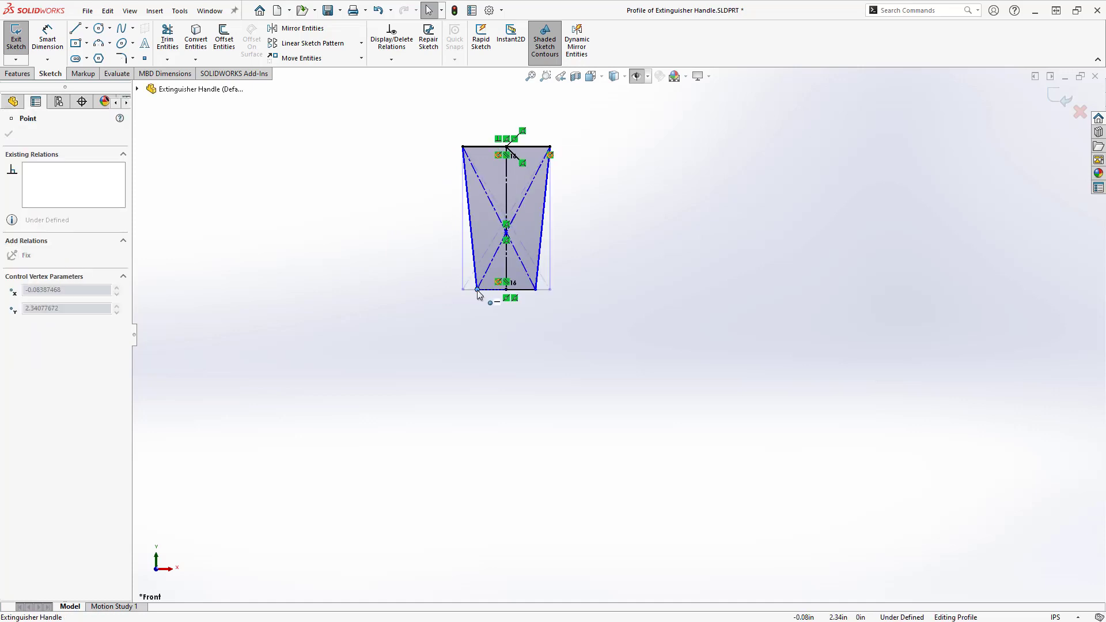
Step: Dimension the angle between the profile's left side and the vertical centerline at 4° and exit the sketch
click(422, 249)
click(506, 255)
key(d)
click(468, 246)
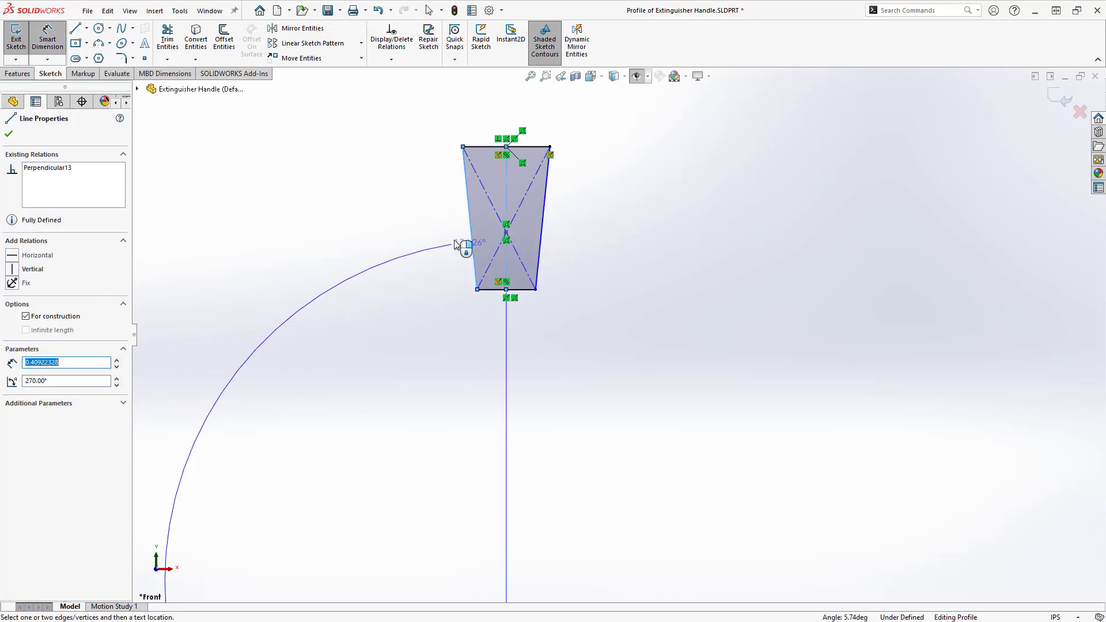
click(488, 236)
text(4)
key(Return)
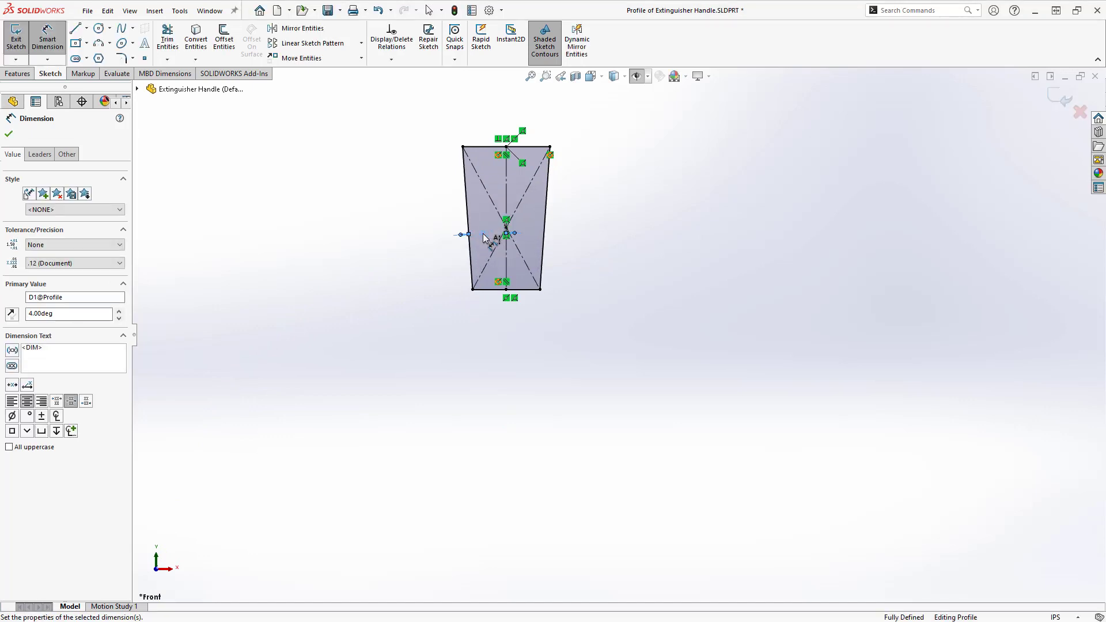
click(1060, 98)
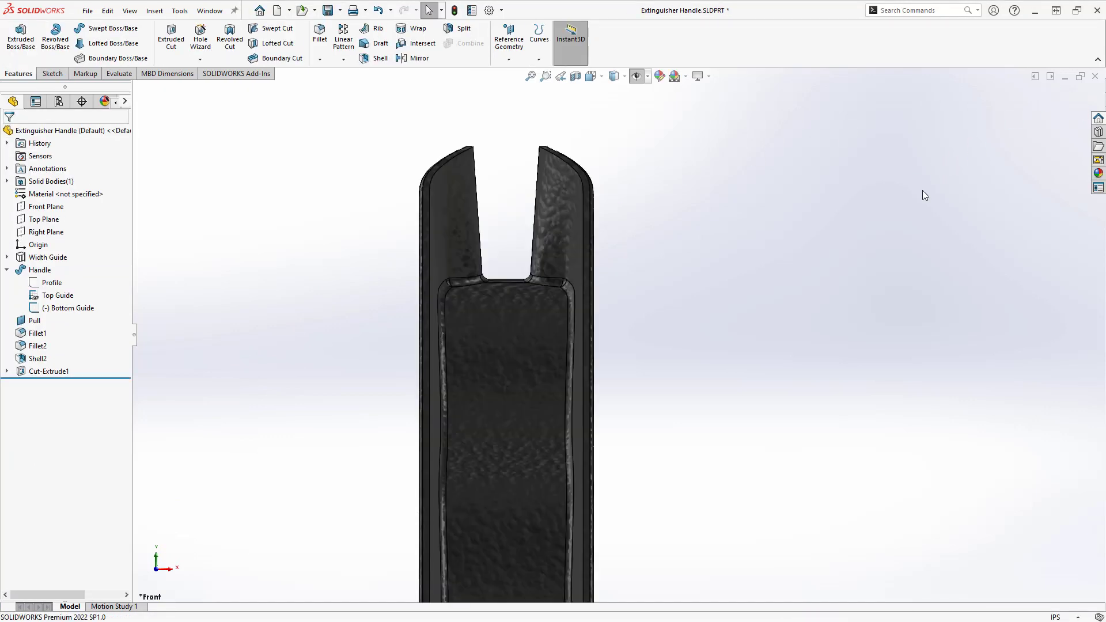
Step: Check the rebuilt handle's faces again with a reversed draft analysis from the Pull plane at 2°
scroll(875, 230, up, 5)
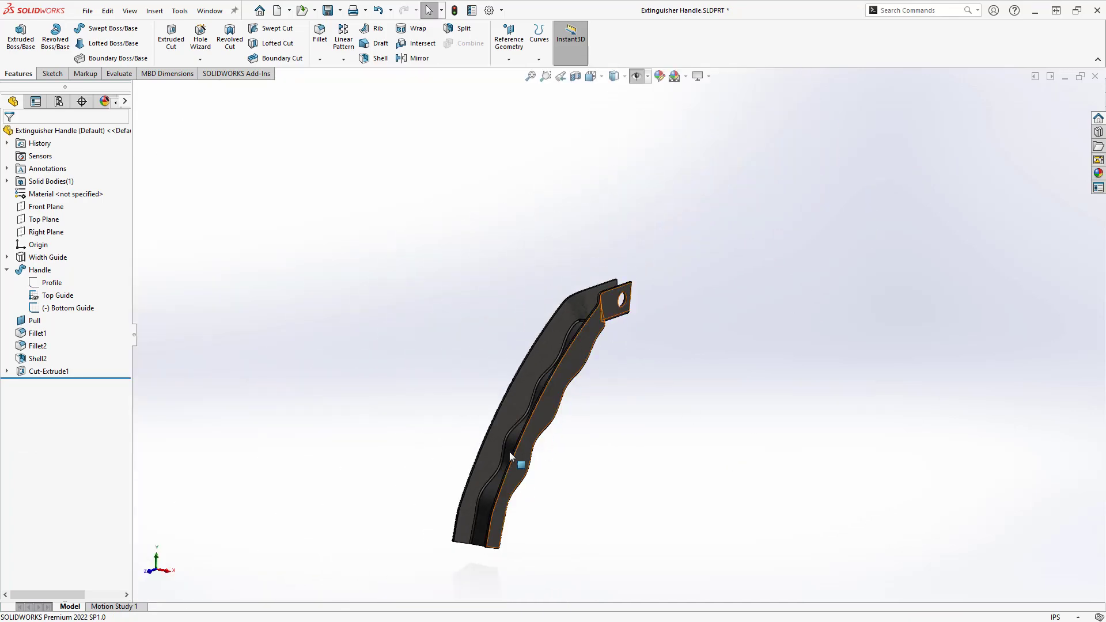
click(118, 73)
click(499, 28)
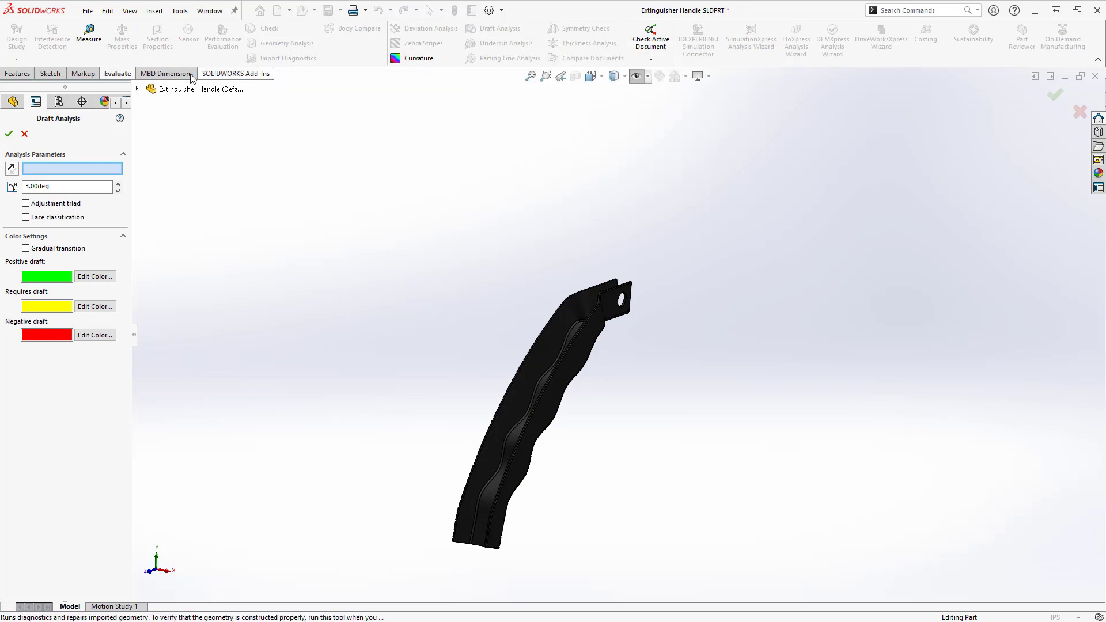
click(137, 89)
click(175, 241)
click(118, 190)
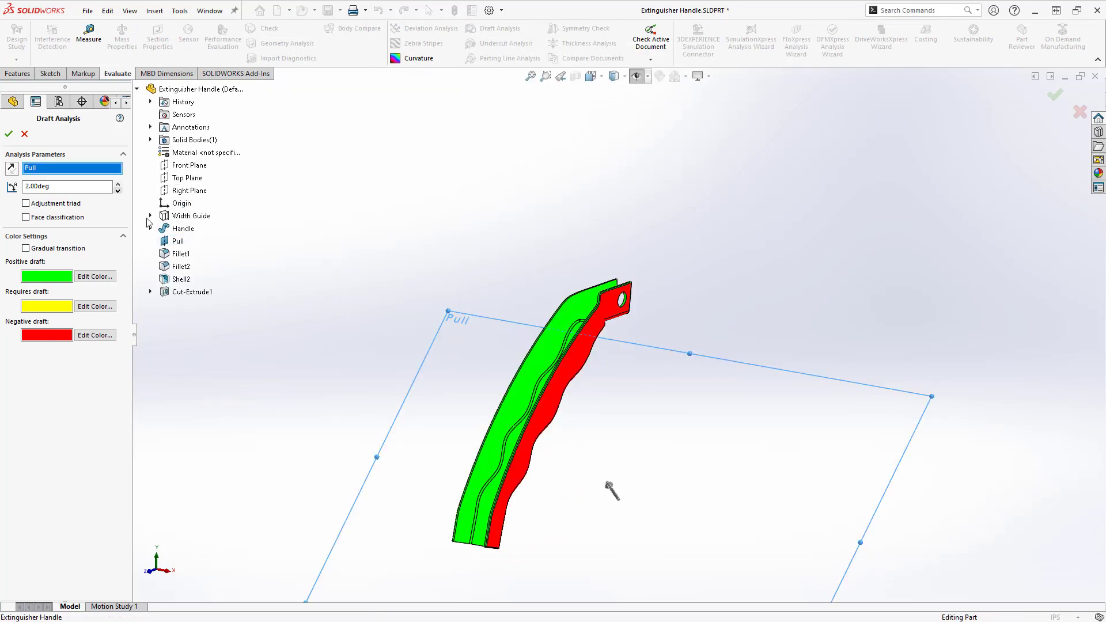
middle_drag(284, 375, 592, 444)
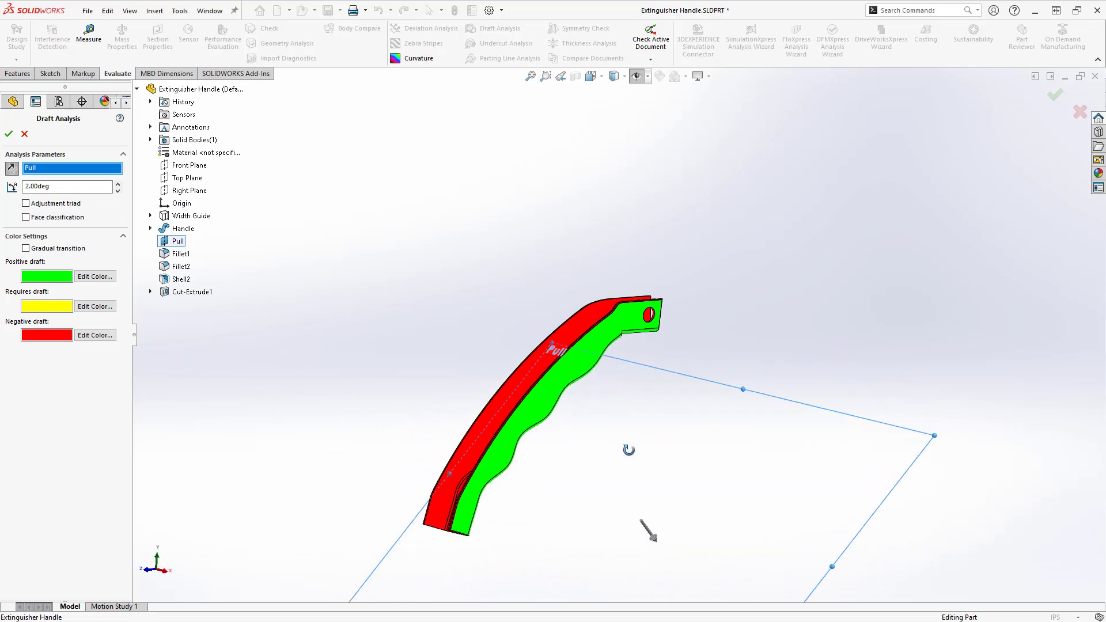
Step: Close the handle without saving and discard its changes in the assembly
key(ctrl+w)
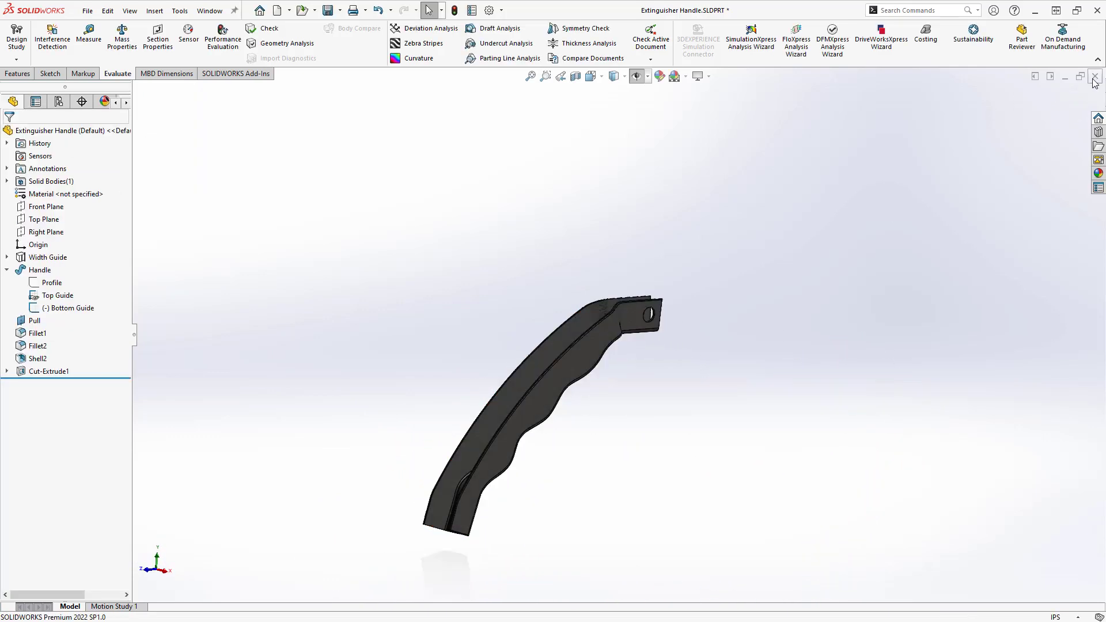
click(576, 314)
click(586, 311)
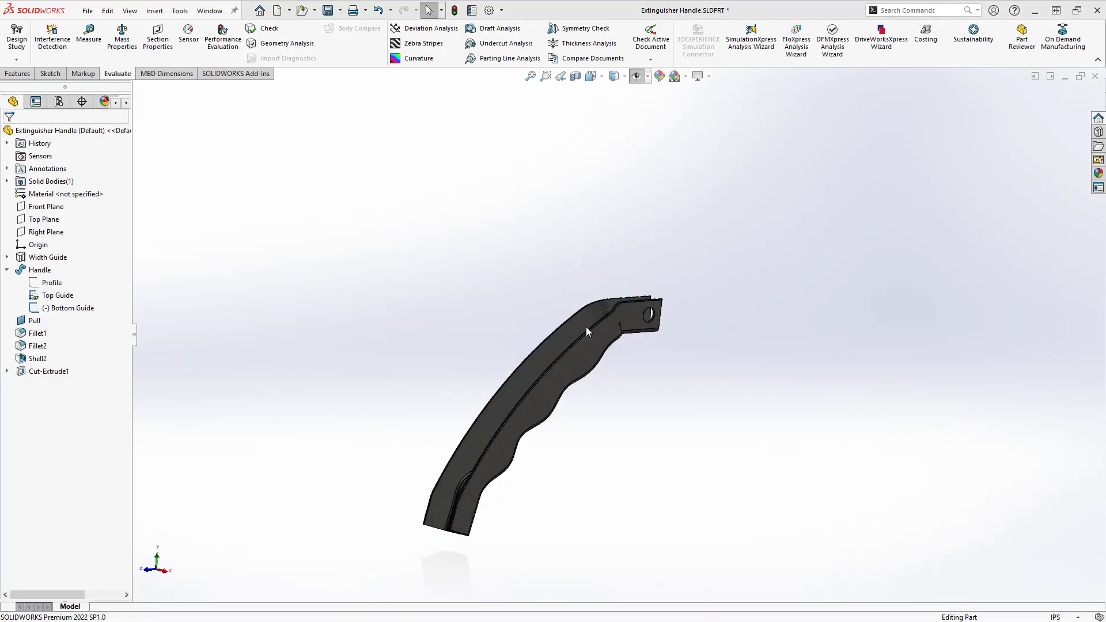